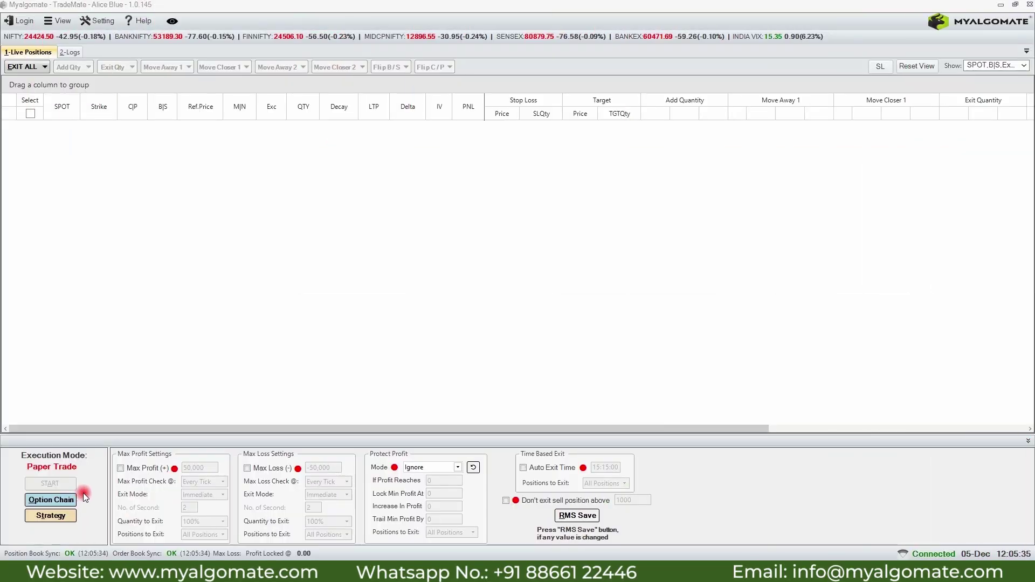
Open the option chain and try switching the index from NIFTY to FINNIFTY
left_click(78, 498)
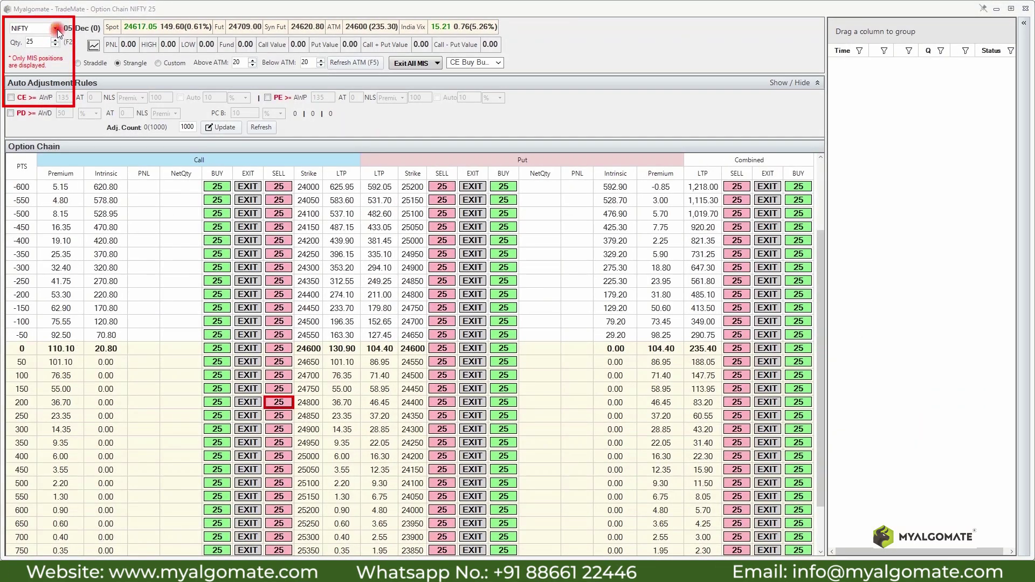
left_click(56, 29)
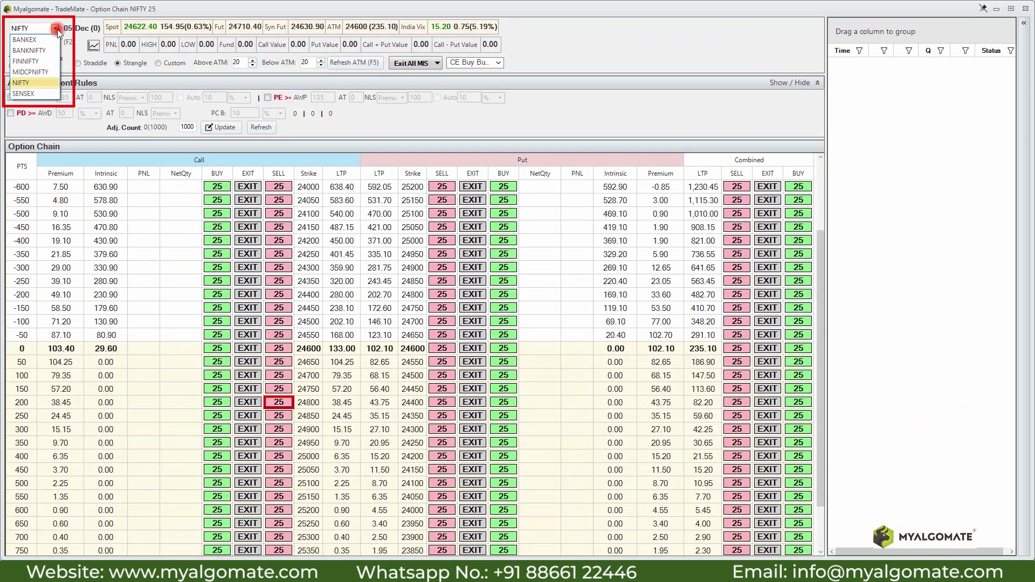
left_click(37, 60)
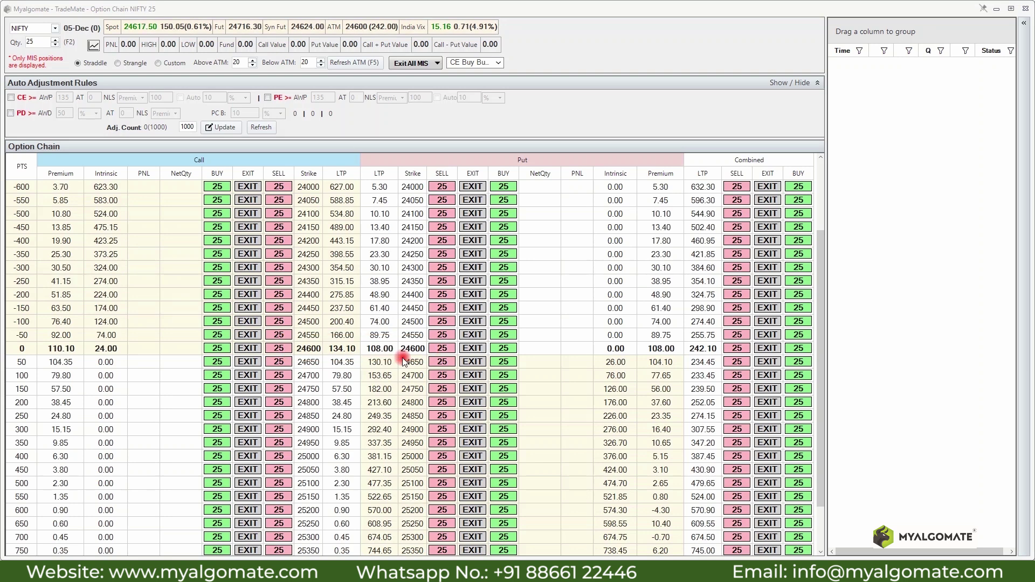
Show the NIFTY option chain in Strangle layout and refresh the ATM strike
left_click(117, 63)
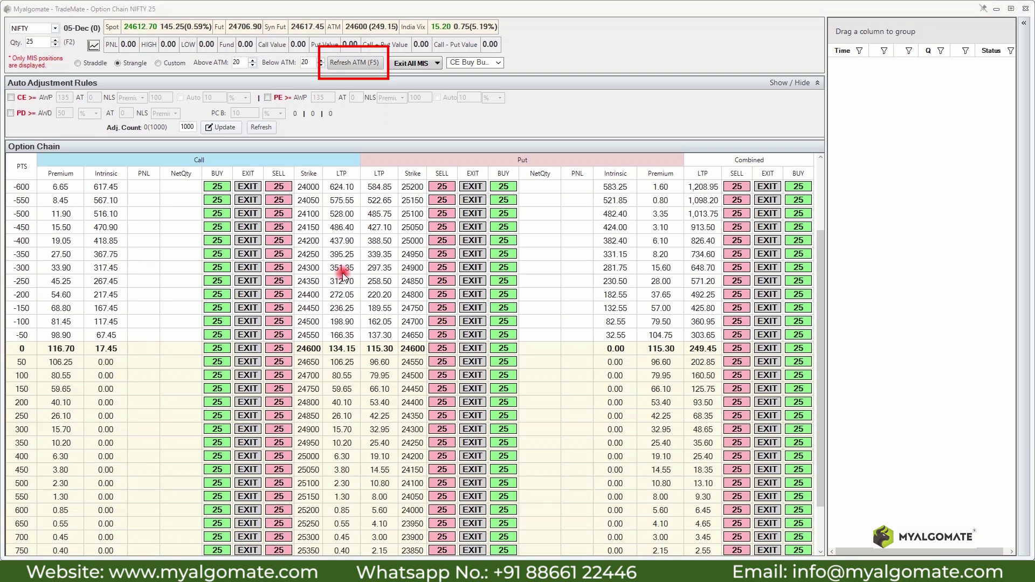
left_click(348, 63)
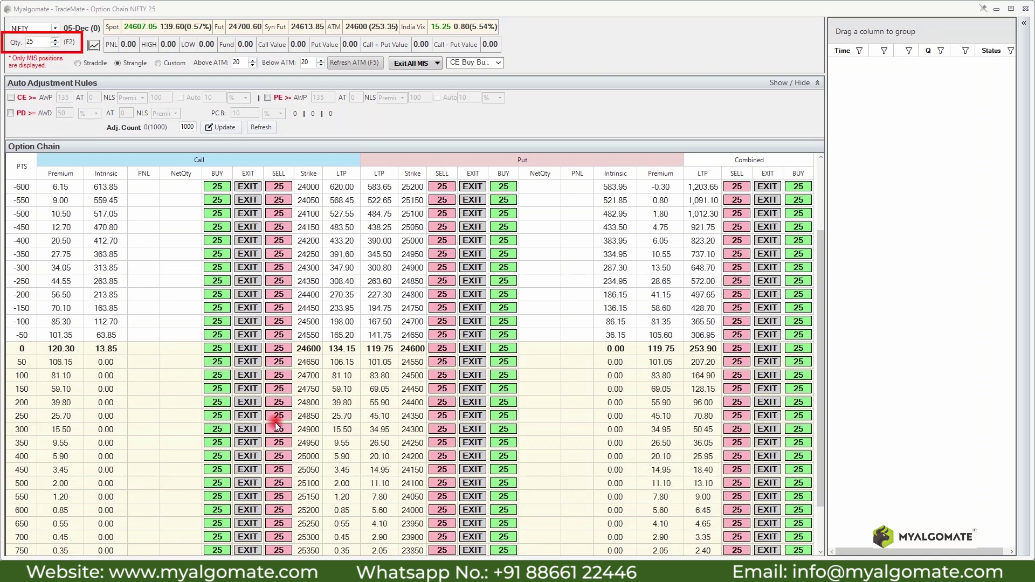
Set the option chain's order quantity to 2500
left_click(41, 42)
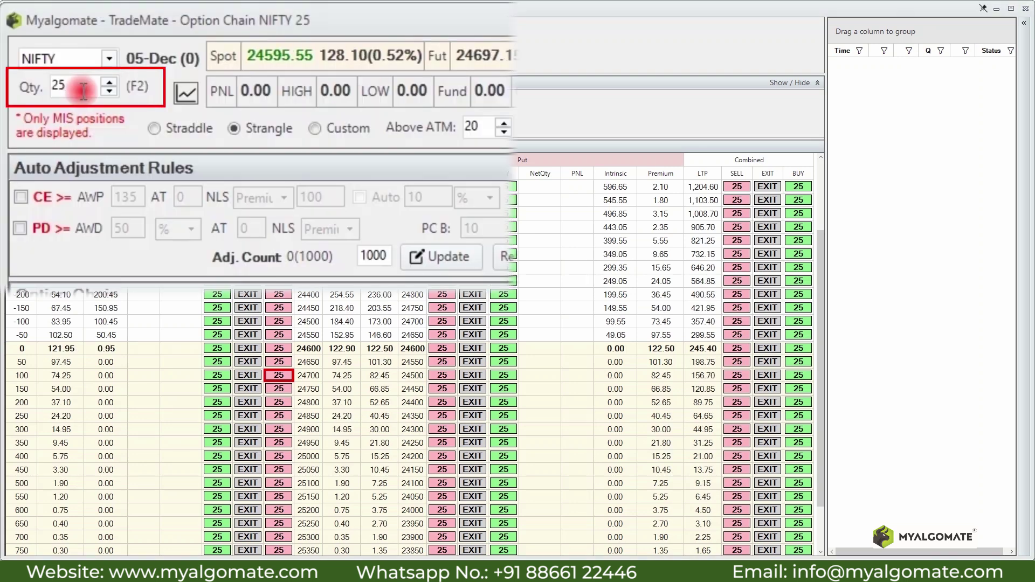
type("00")
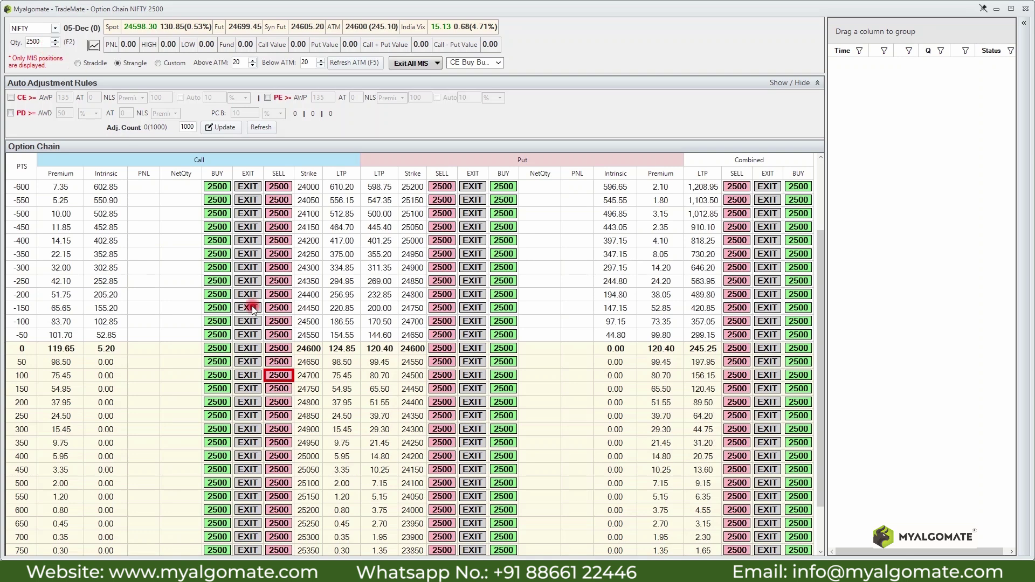
Replace the option chain's order quantity with 1000
key("F2")
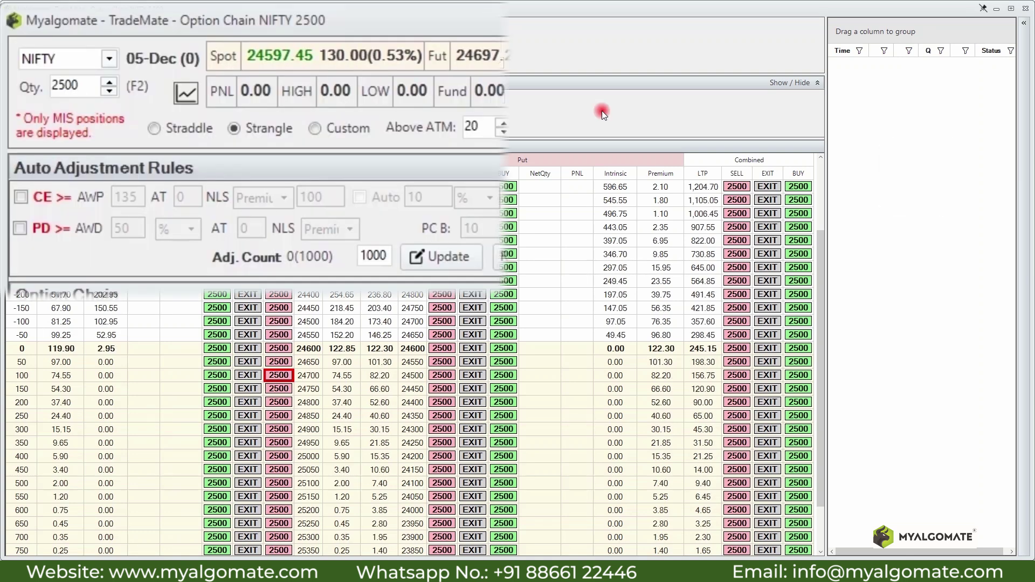
key("BackSpace")
key("BackSpace")
key("BackSpace")
key("BackSpace")
type("1000")
key("F2")
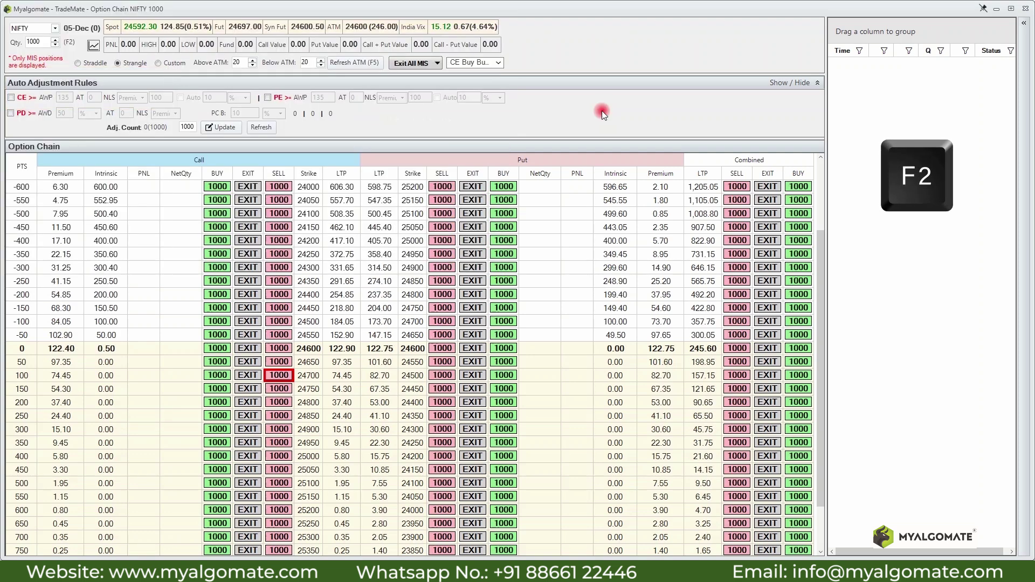
Move the order selection through the Call Sell column and place it on the 24600 strike
key("Up")
key("Up")
key("Down")
key("Down")
key("Down")
key("Down")
key("Down")
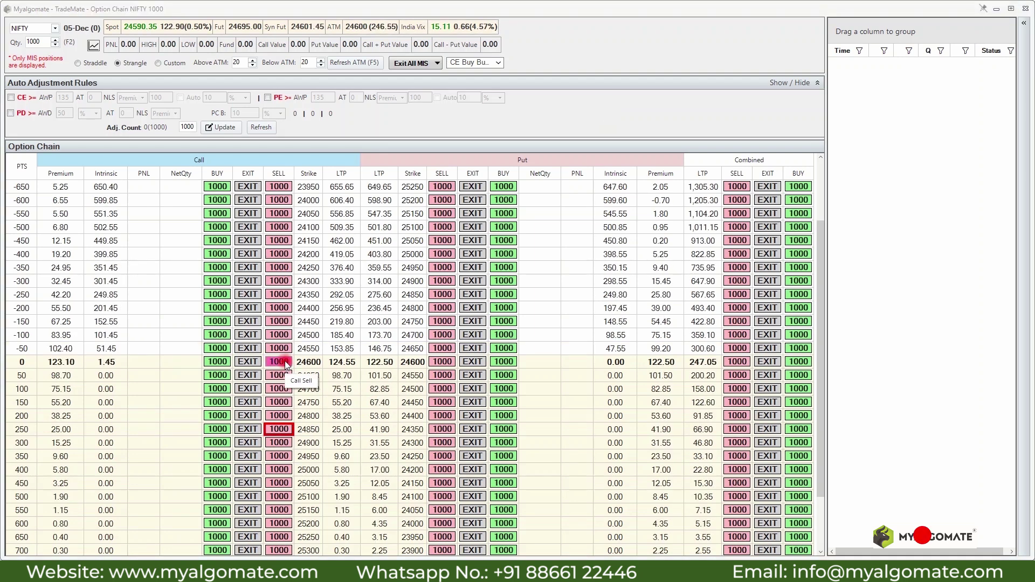
key("Up")
key("Up")
key("Up")
key("Up")
key("Up")
key("Down")
key("Down")
key("Down")
key("Down")
key("Down")
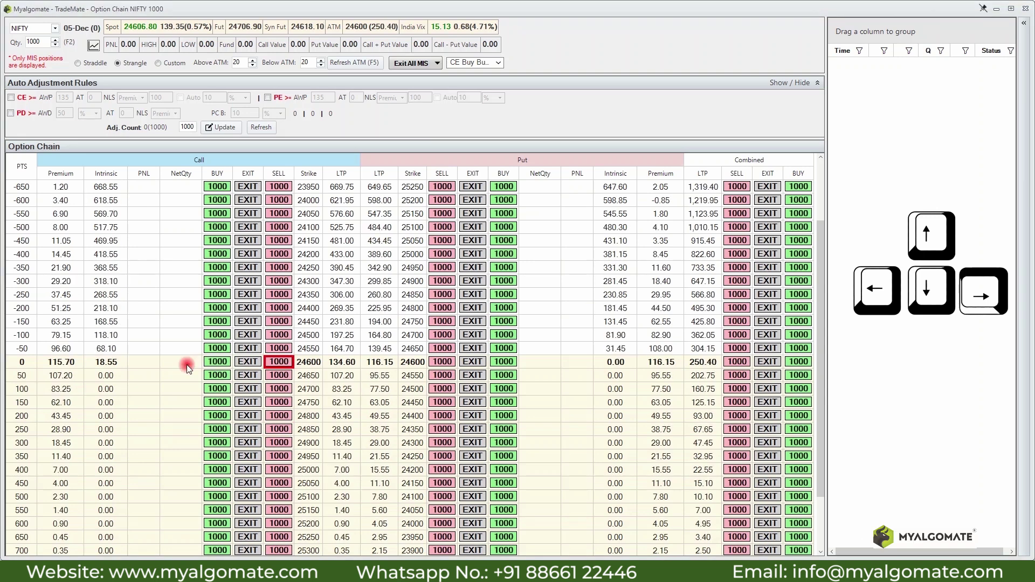
Sell 1000 quantity each of the NIFTY 24600 and 24650 calls
key("space")
key("Down")
key("space")
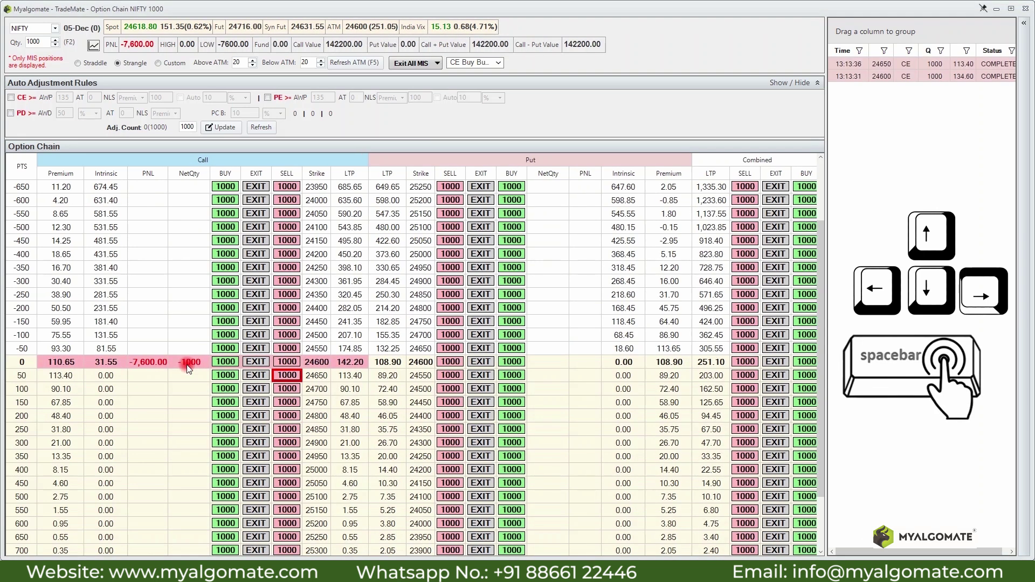
Sell 1000 quantity each of the NIFTY 24550 and 24600 puts
key("Right")
key("space")
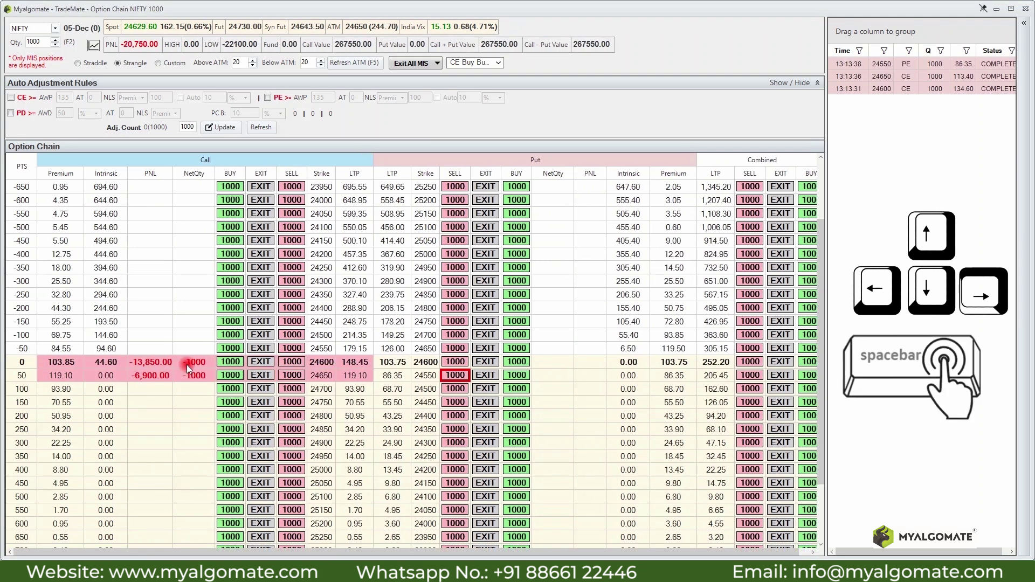
key("Up")
key("space")
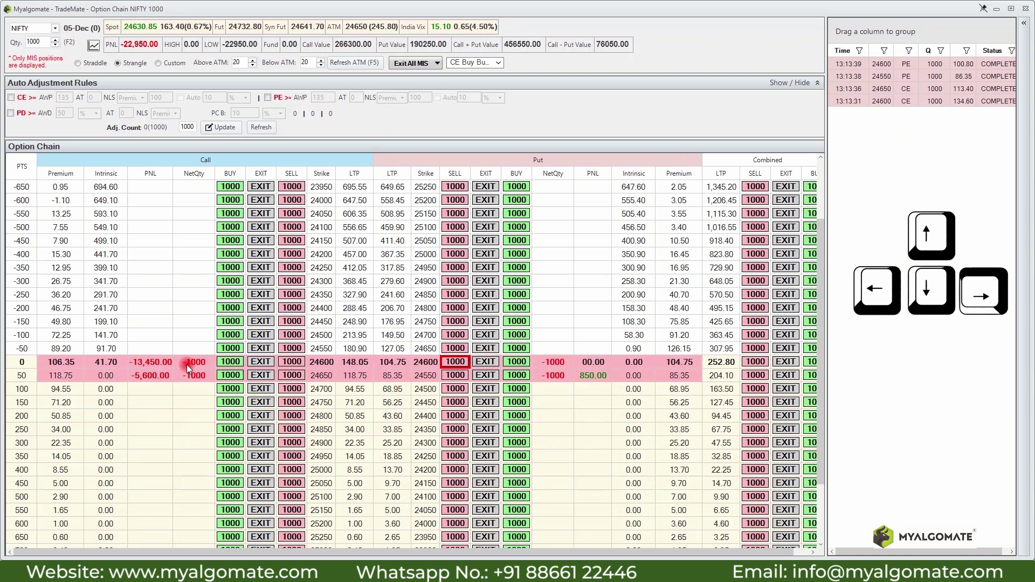
Buy 1000 quantity each of the NIFTY 25200 and 25150 calls
key("Left")
key("Left")
key("Left")
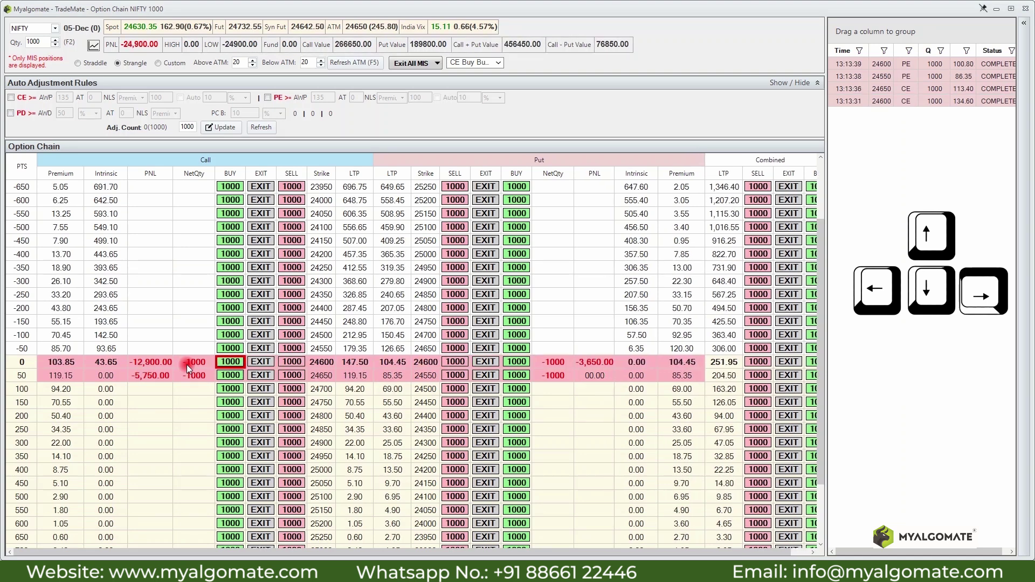
key("Down")
key("Down")
key("Down")
key("Down")
key("Down")
key("Down")
key("Down")
key("Down")
key("Down")
key("Down")
key("Down")
key("Down")
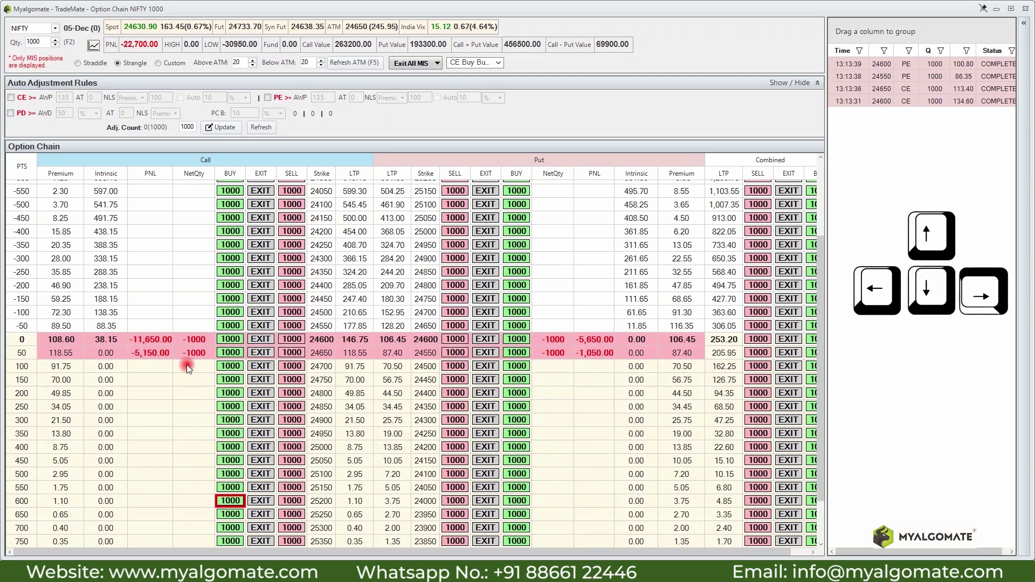
key("space")
key("Up")
key("space")
Buy 1000 quantity each of the NIFTY 24050 and 24000 puts
key("Right")
key("Right")
key("Right")
key("Right")
key("space")
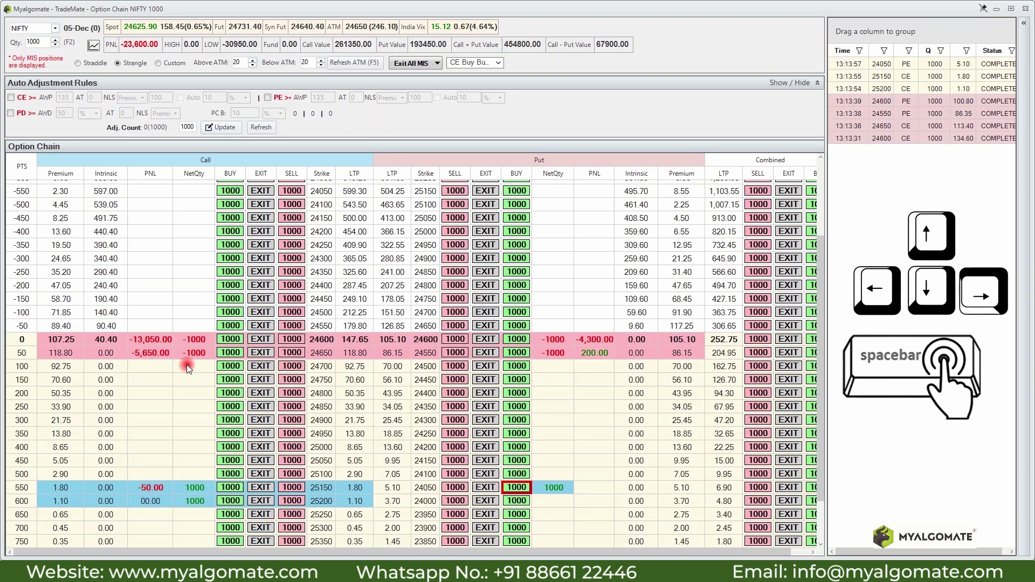
key("Down")
key("space")
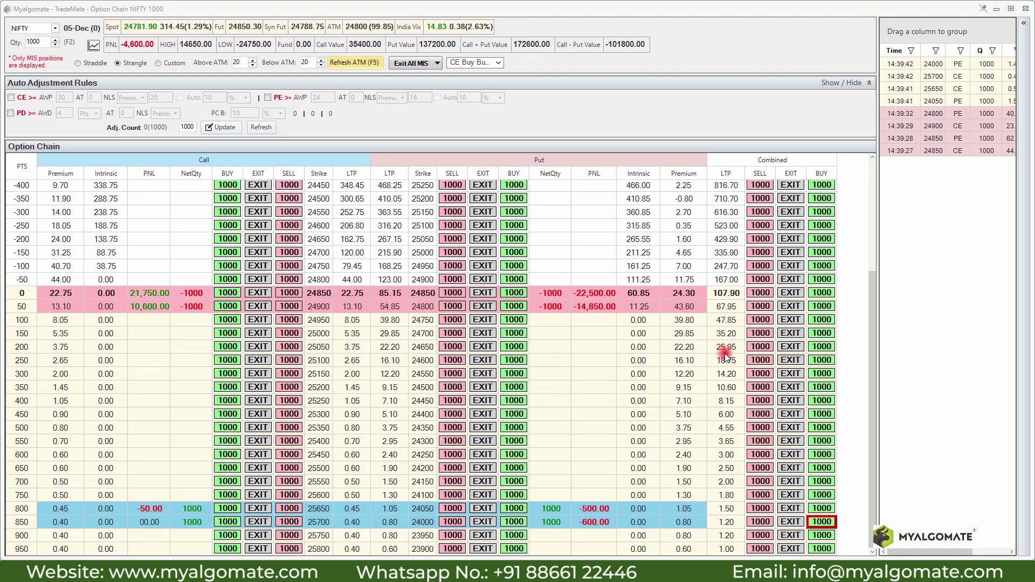
Switch the chain to Straddle layout and sell 1000 quantity of the combined 25000 call and put
left_click(86, 69)
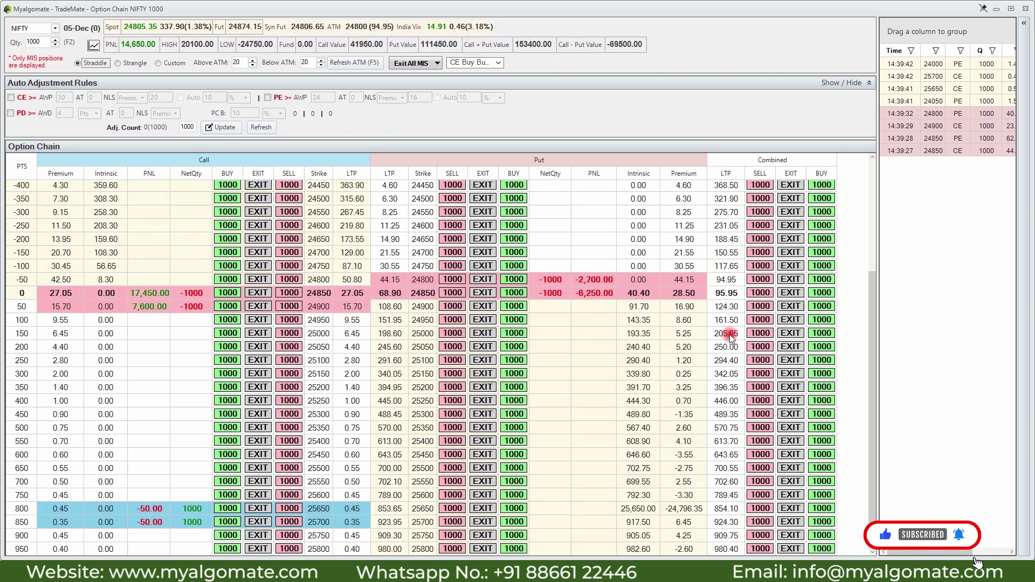
left_click(760, 334)
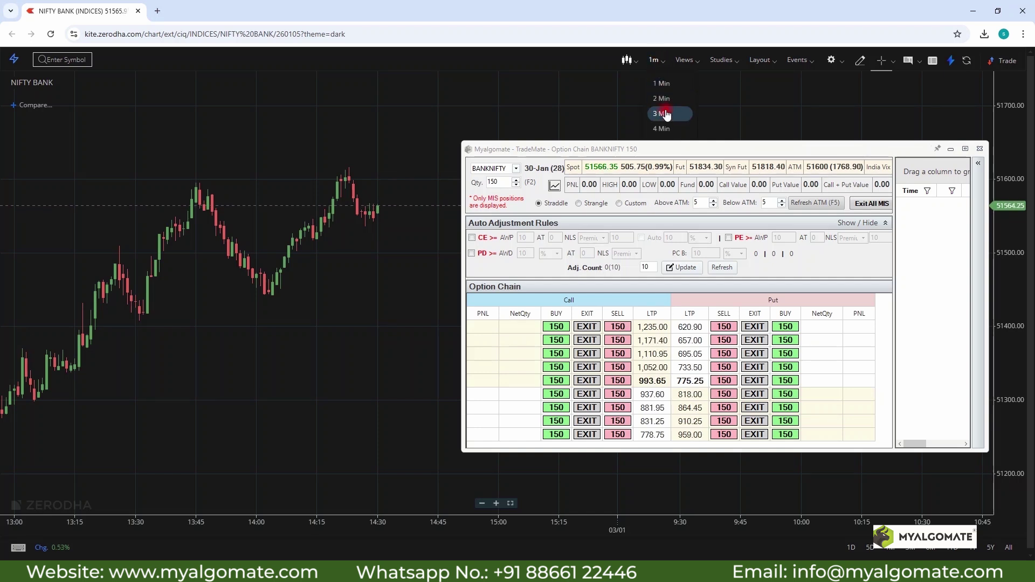
left_click(518, 417)
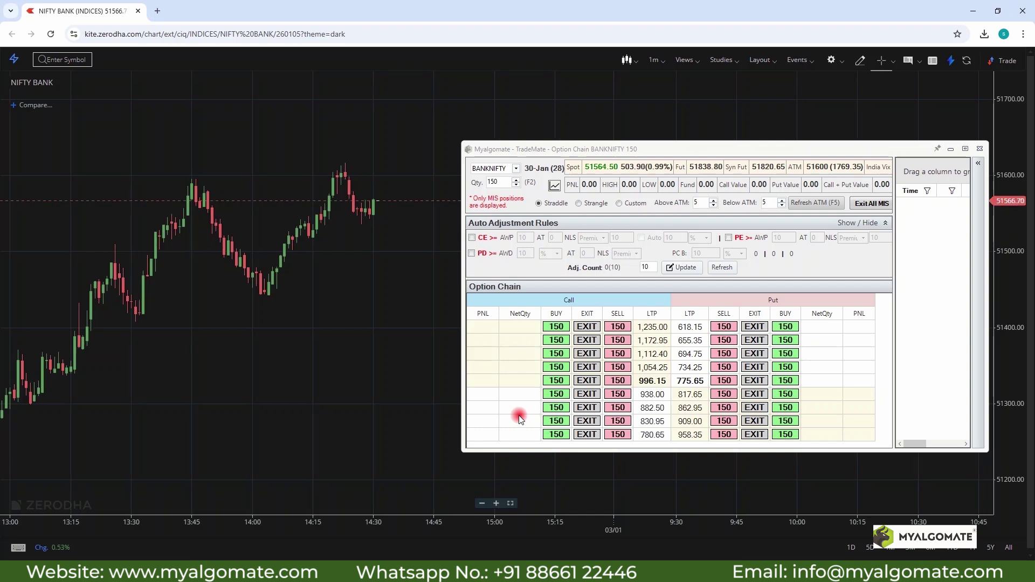
left_click(922, 535)
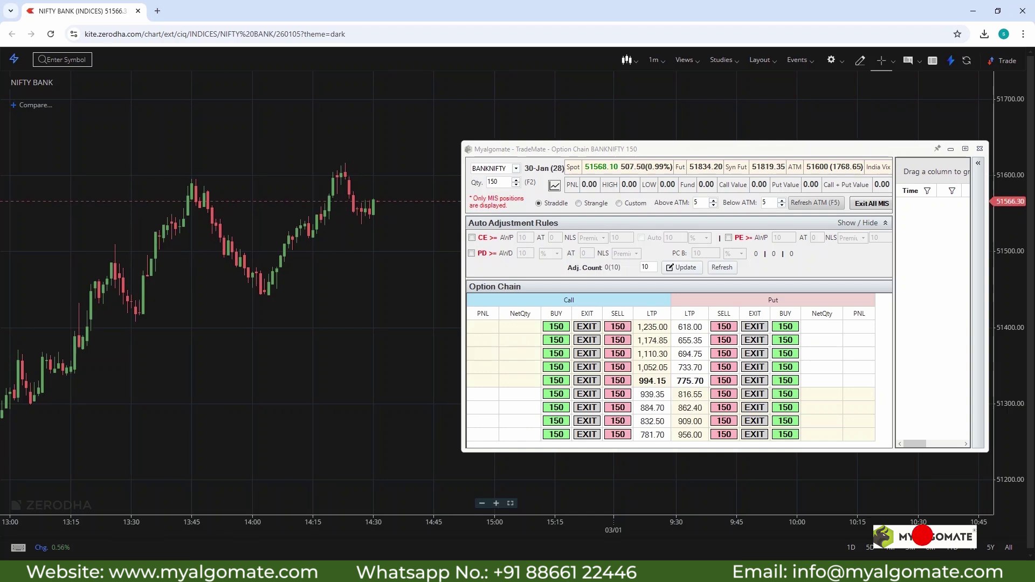
left_click(349, 205)
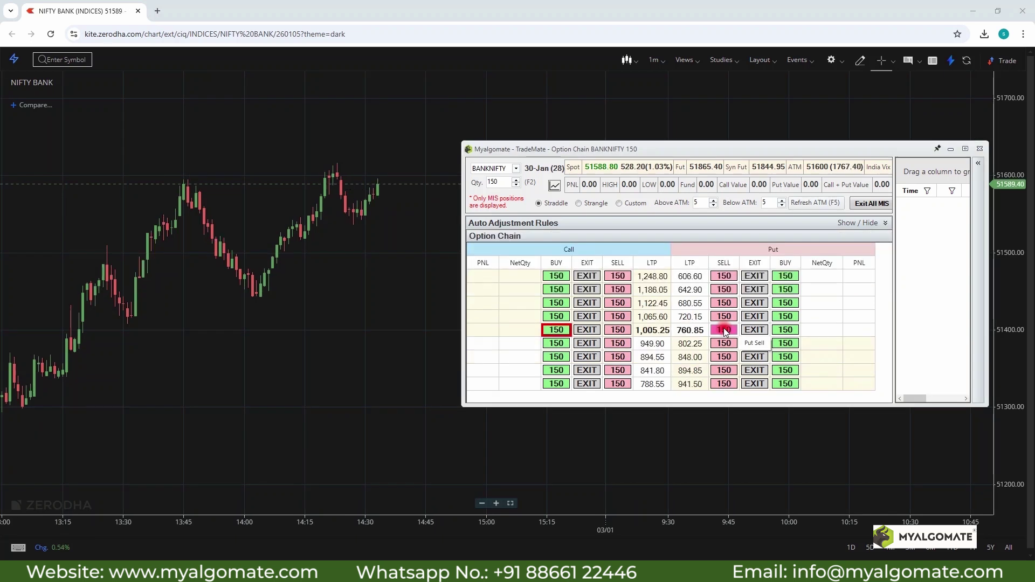
left_click(725, 330)
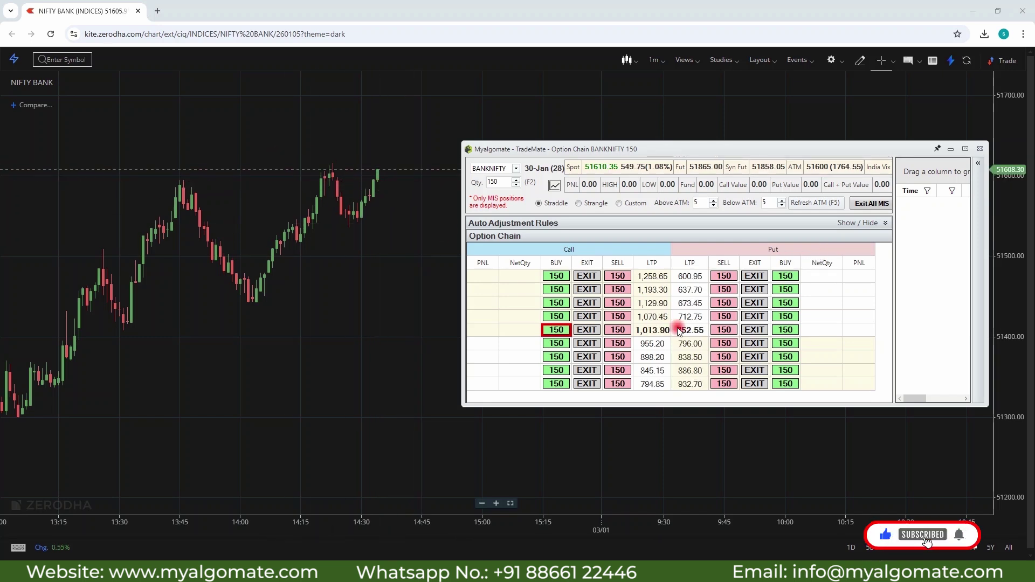
Buy 150 quantity each of the BANKNIFTY 51600, 51700 and 51800 calls
key("Return")
key("Return")
key("Return")
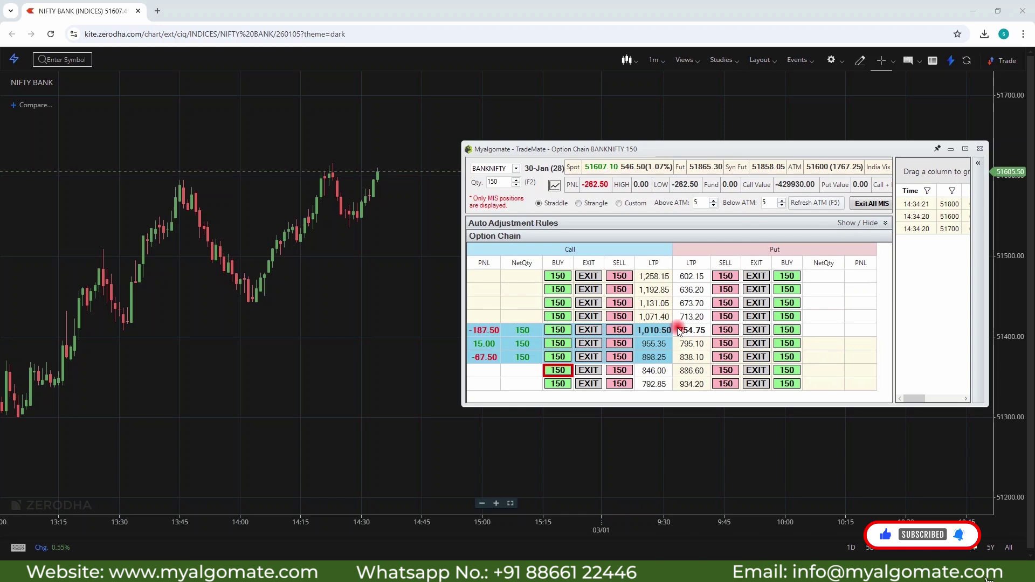
Return to the ATM row and buy another 150 quantity each of the BANKNIFTY 51600 and 51700 calls
key("Up")
key("Up")
key("Up")
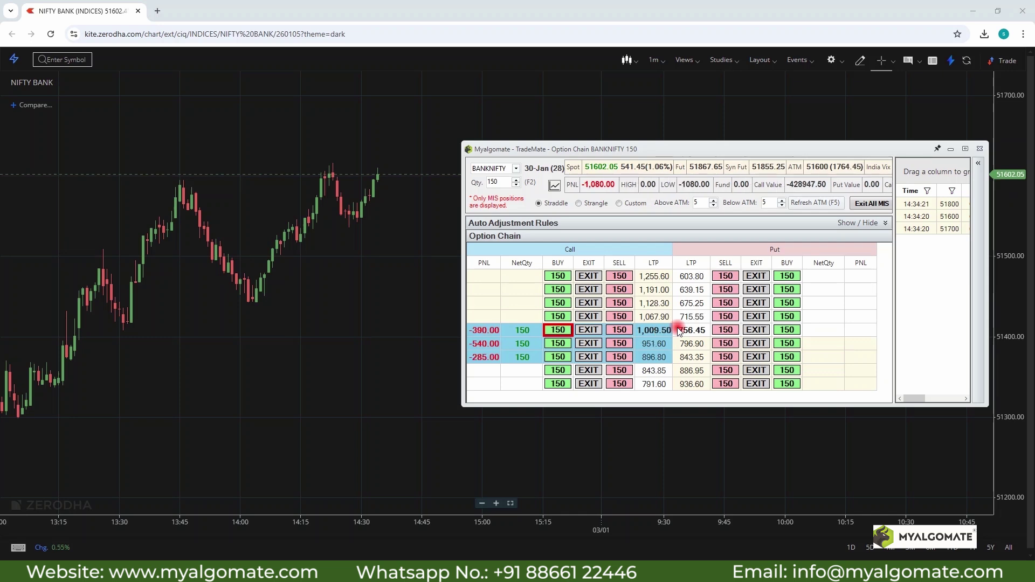
key("Return")
key("Down")
key("Return")
key("Down")
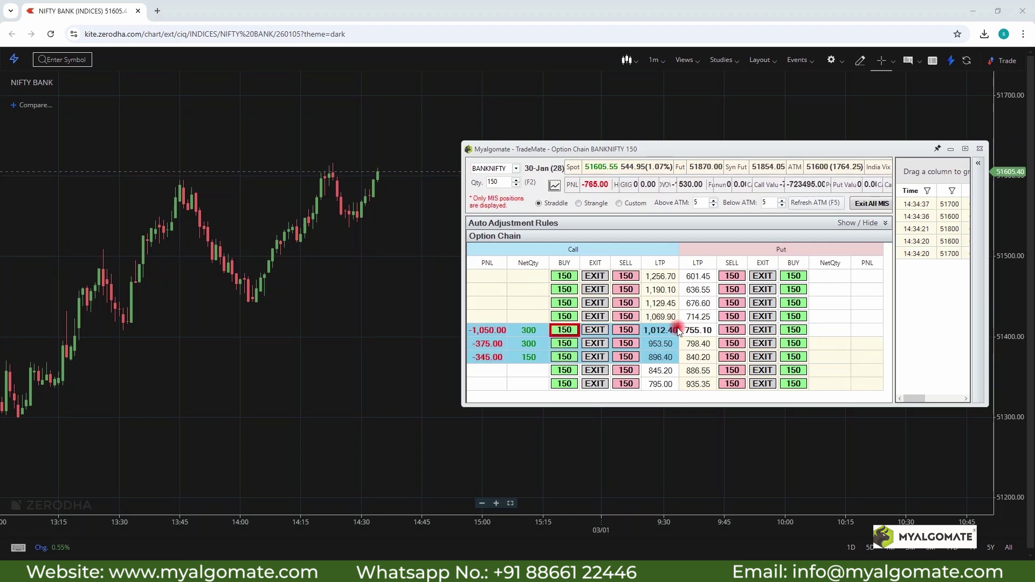
Buy two more lots of 150 quantity in the BANKNIFTY 51600 call
key("Return")
key("Return")
key("Down")
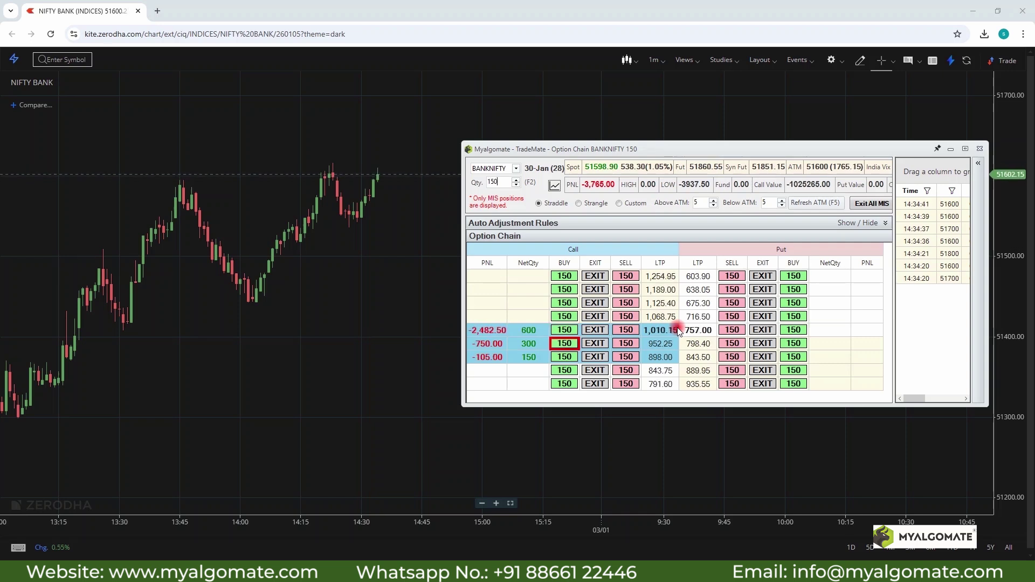
Set the order quantity to 1500 and buy the BANKNIFTY 51600 call at that quantity
key("BackSpace")
type("0")
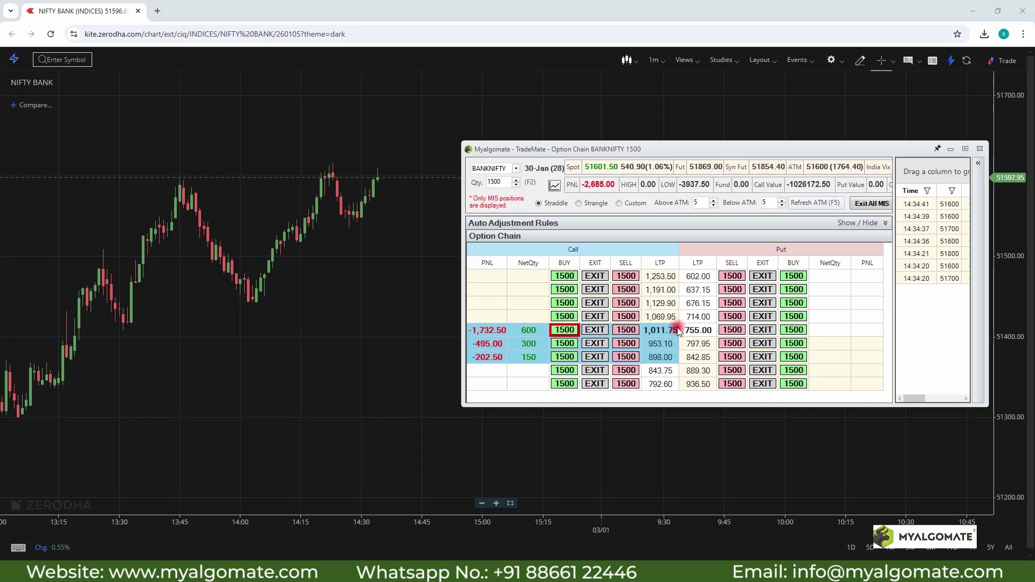
key("Return")
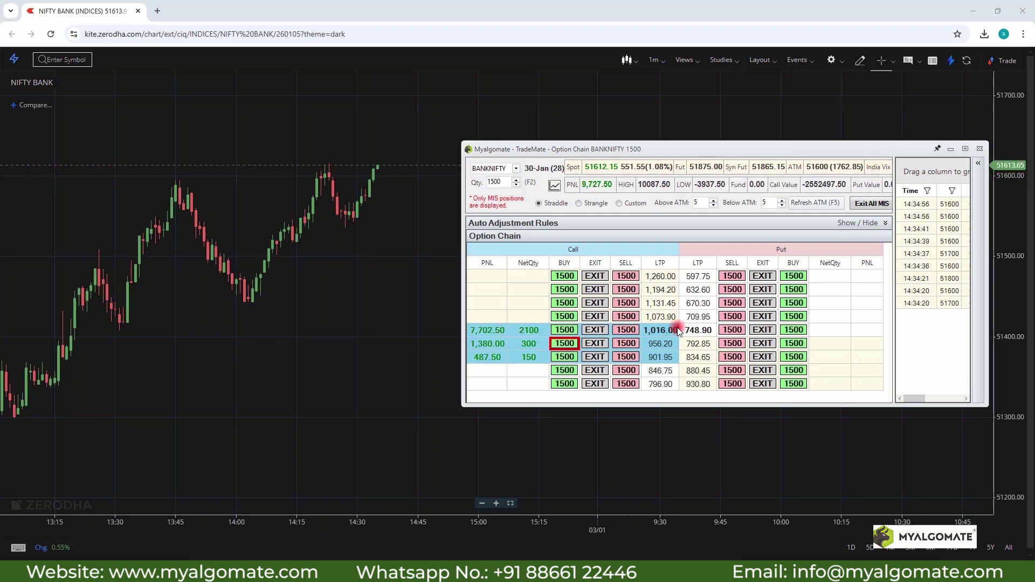
key("Up")
key("Right")
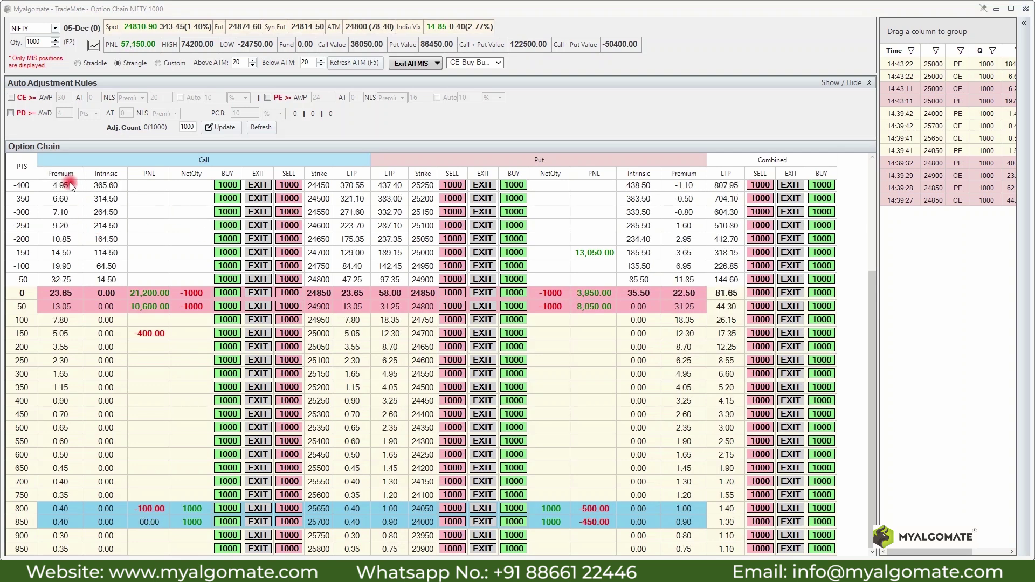
Hide the Intrinsic and Premium columns in the NIFTY option chain
left_click(497, 62)
scroll(481, 162, "down", 8)
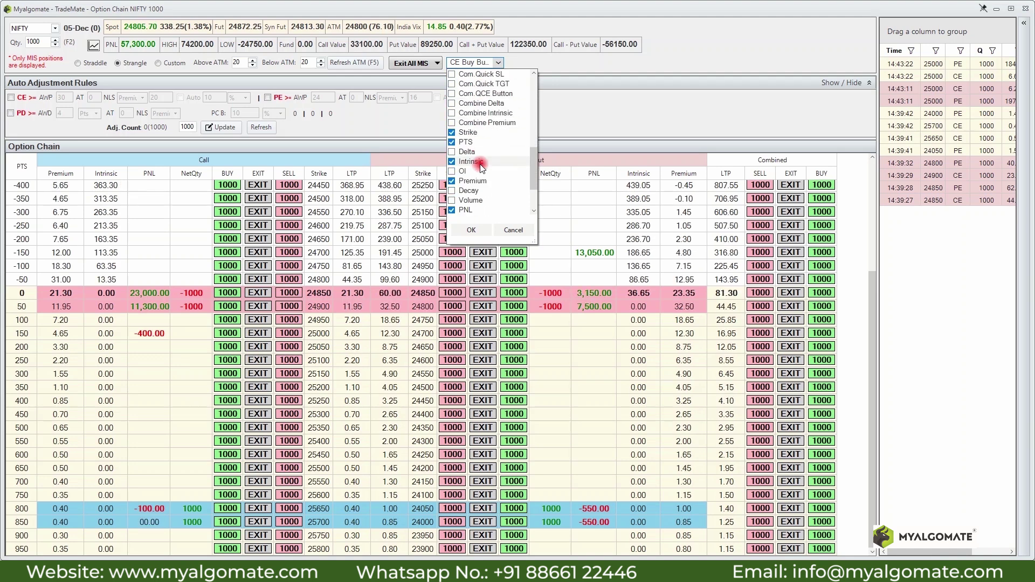
left_click(481, 162)
left_click(472, 181)
left_click(472, 229)
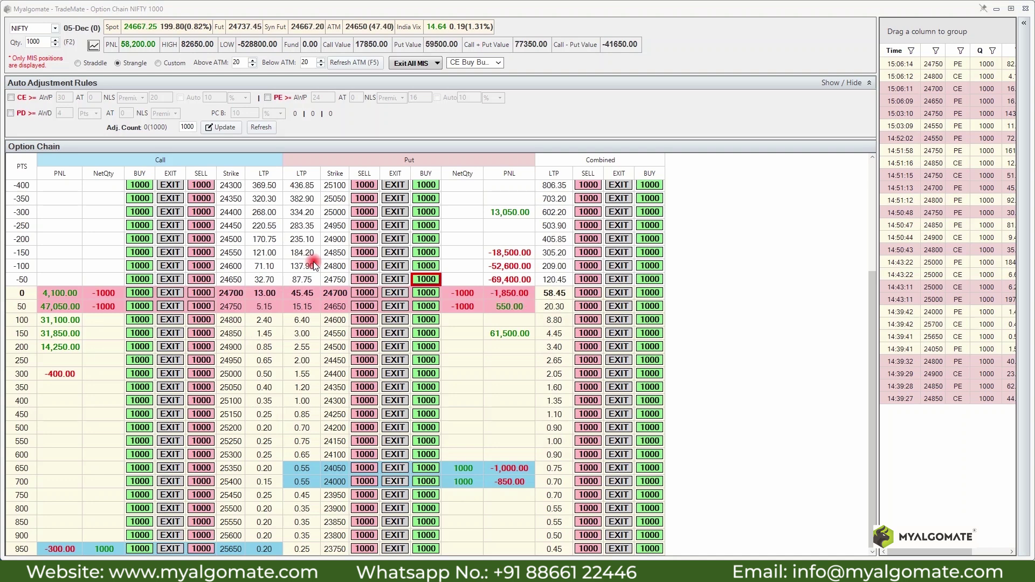
Show the Volume, Delta and OI columns in the NIFTY option chain
left_click(498, 64)
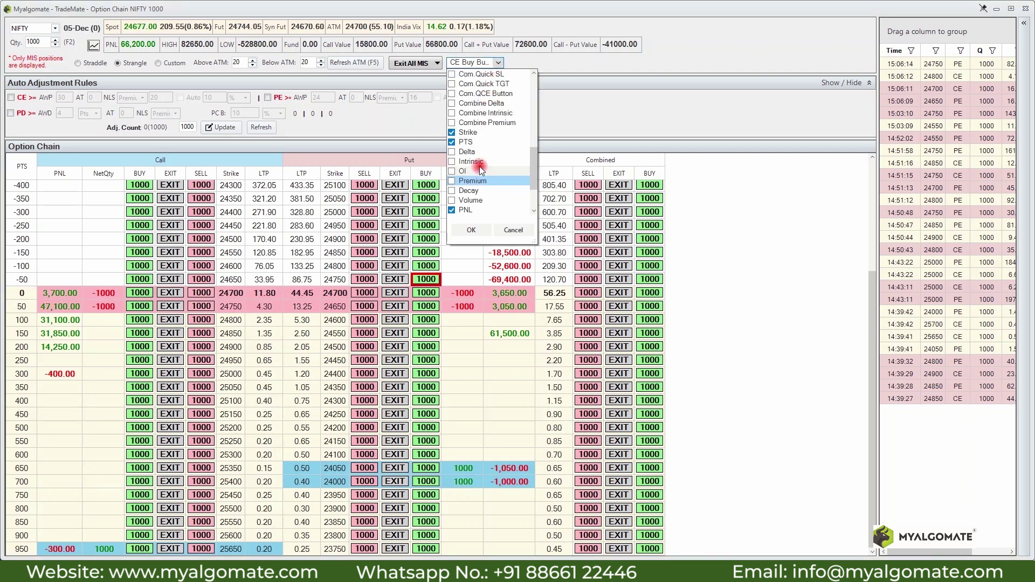
left_click(470, 200)
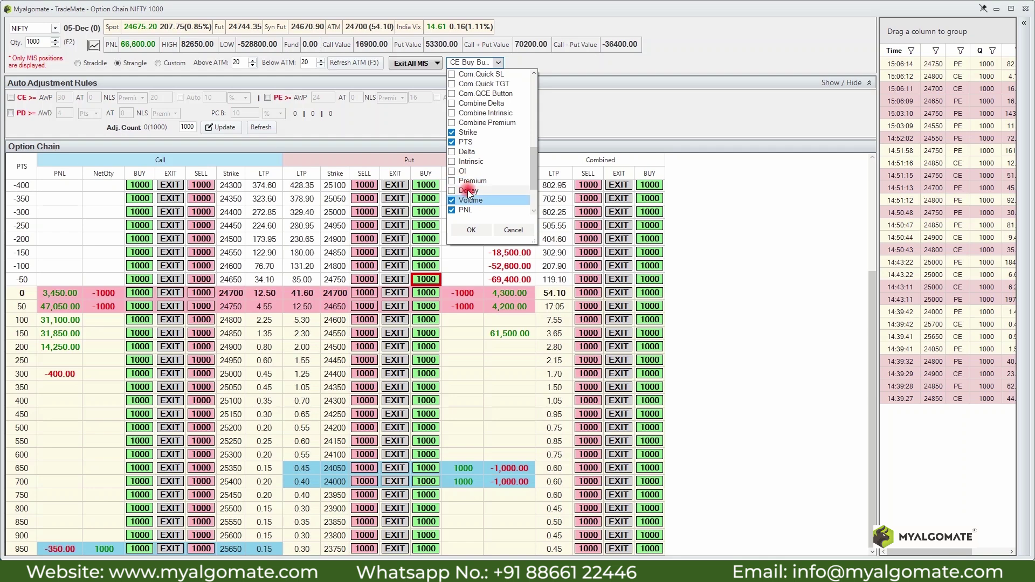
left_click(466, 151)
left_click(462, 170)
left_click(470, 230)
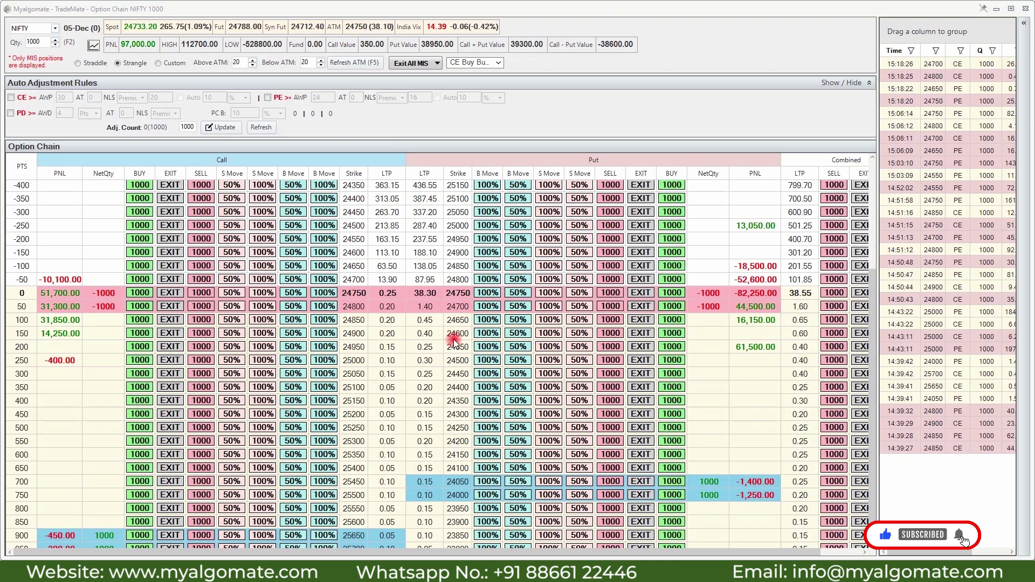
Move the sold NIFTY put position to the 24600 strike with the 100% and 50% S Move options
left_click(549, 333)
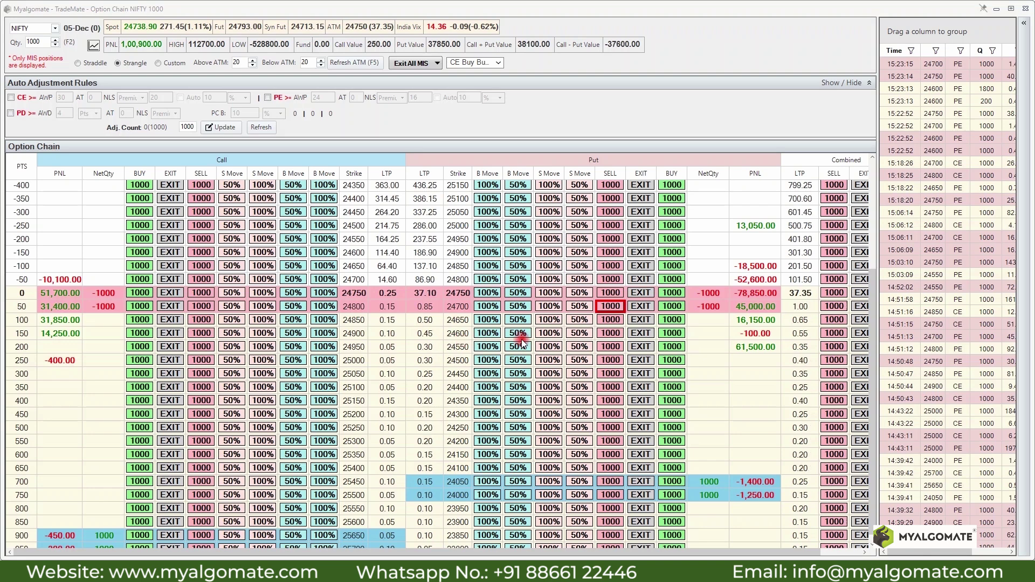
left_click(581, 336)
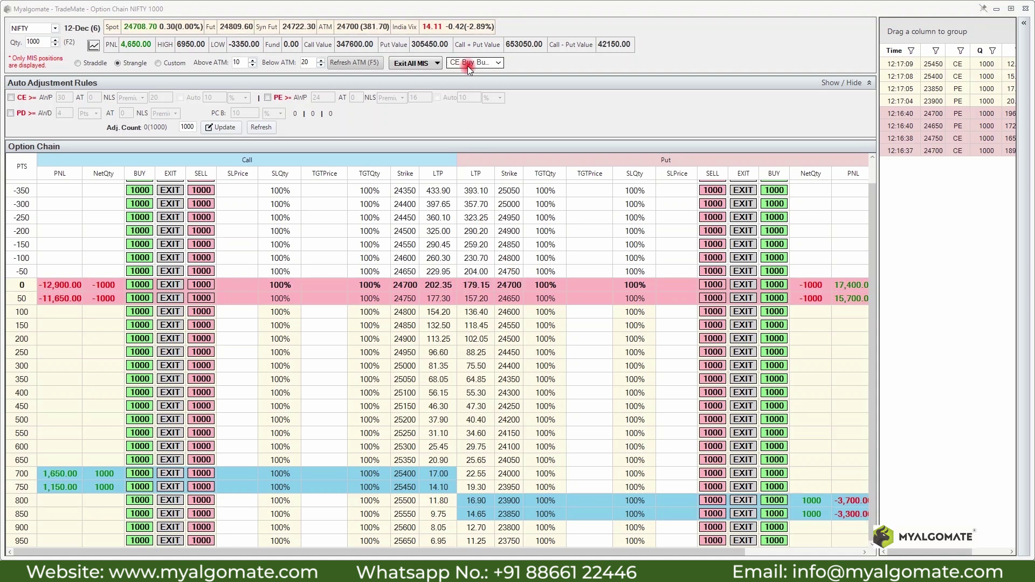
Check the SL and TGT entries in the column chooser and set the 24700 call's SLPrice to 300
left_click(497, 65)
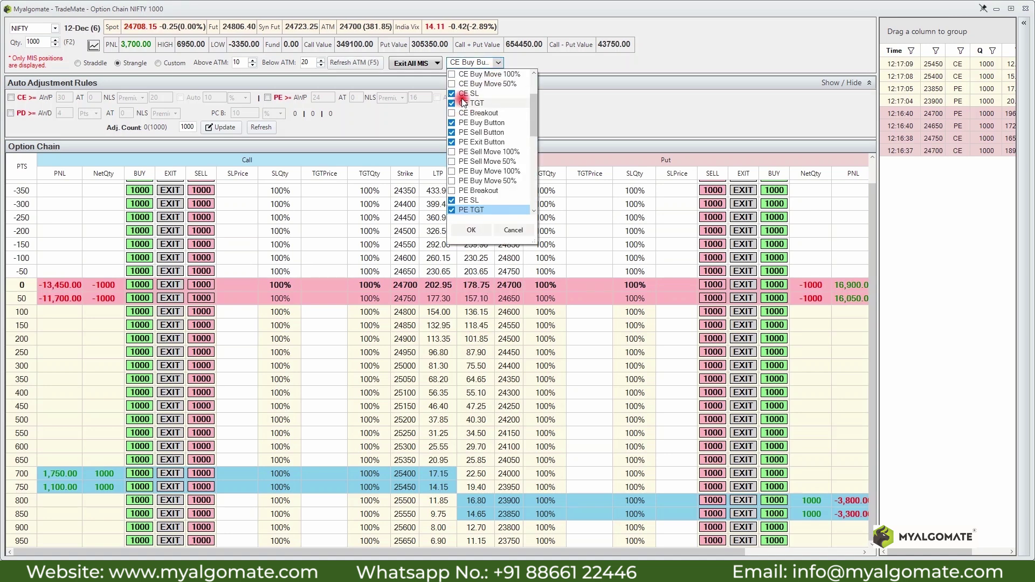
left_click(293, 236)
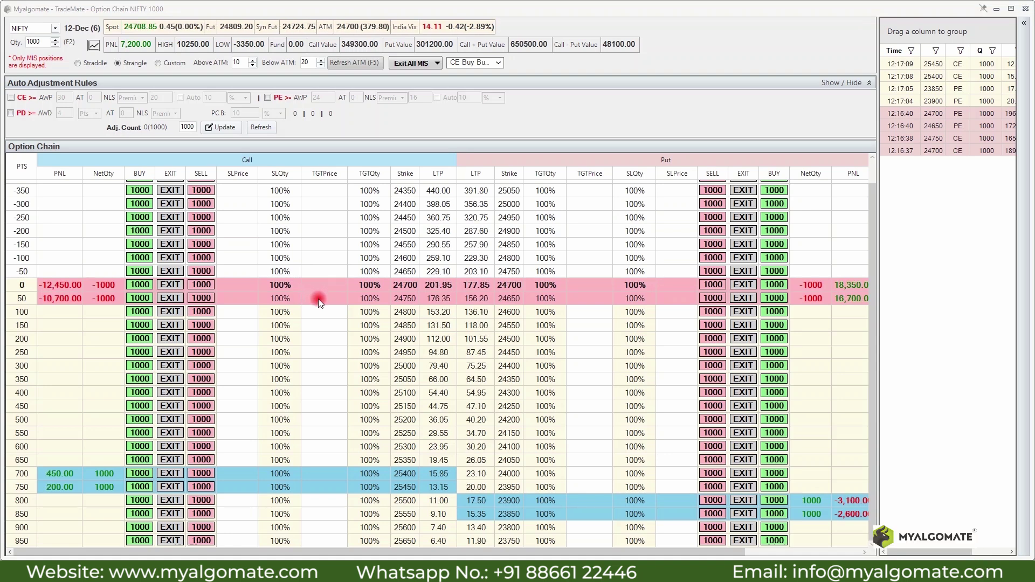
left_click(238, 284)
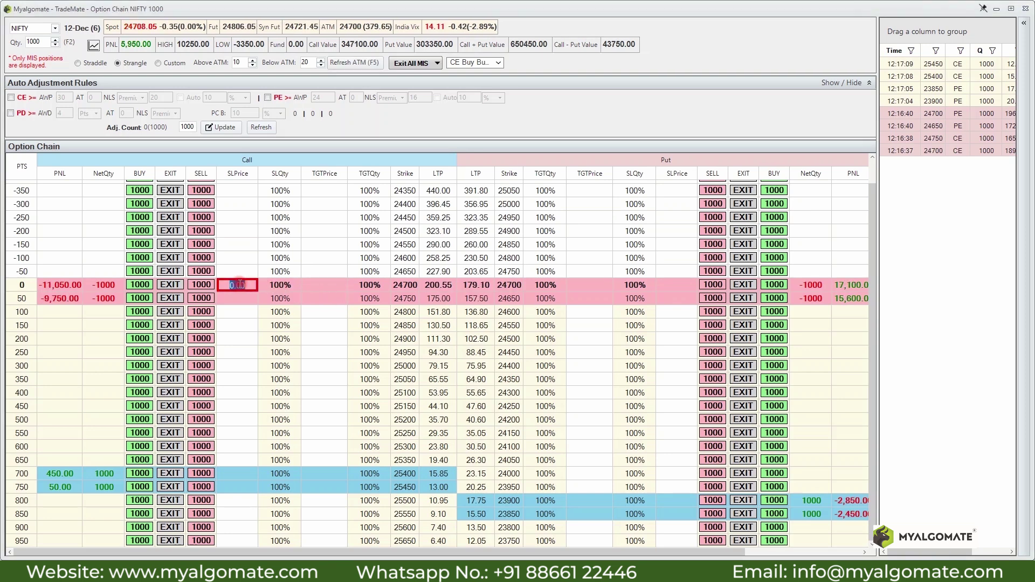
type("300")
key("Return")
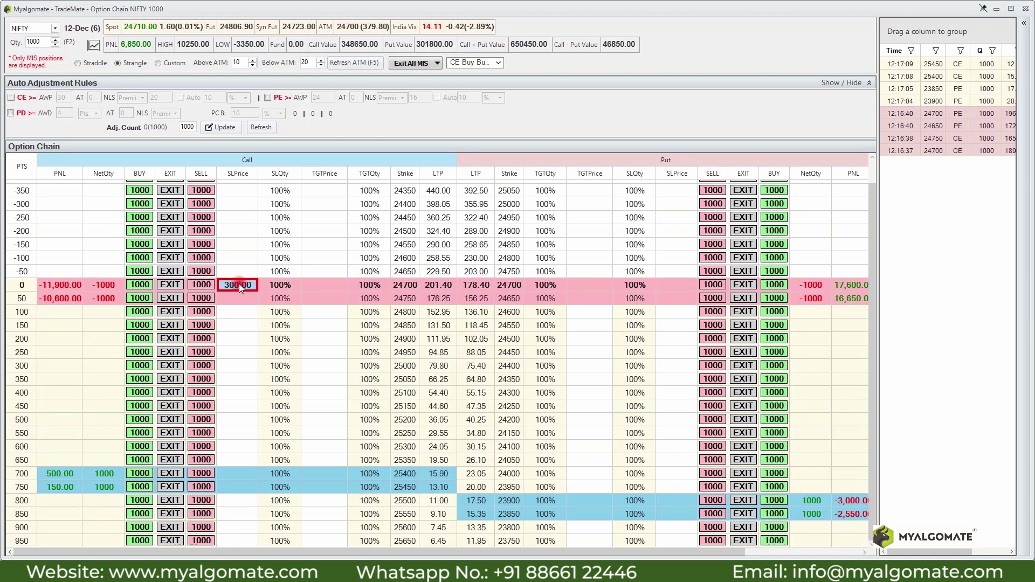
Set the 24700 call's TGTPrice to 100 and open its SLQty percentage choices
left_click(324, 285)
type("100")
key("Return")
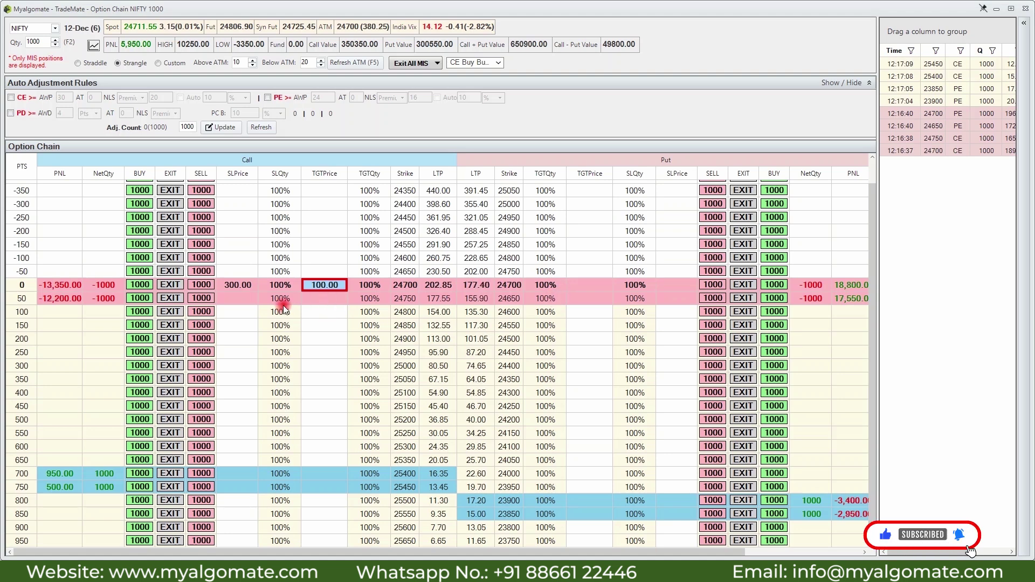
left_click(287, 283)
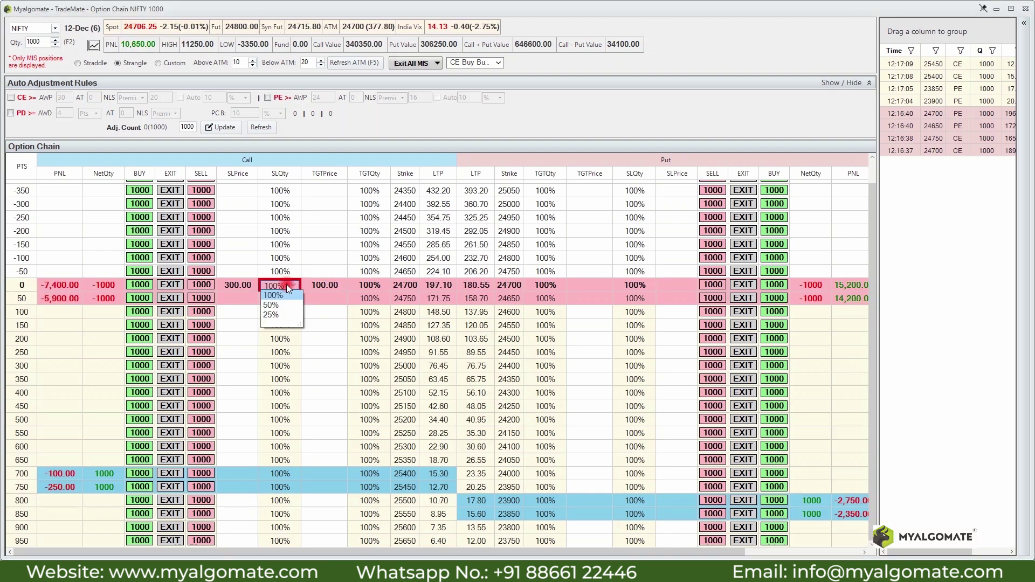
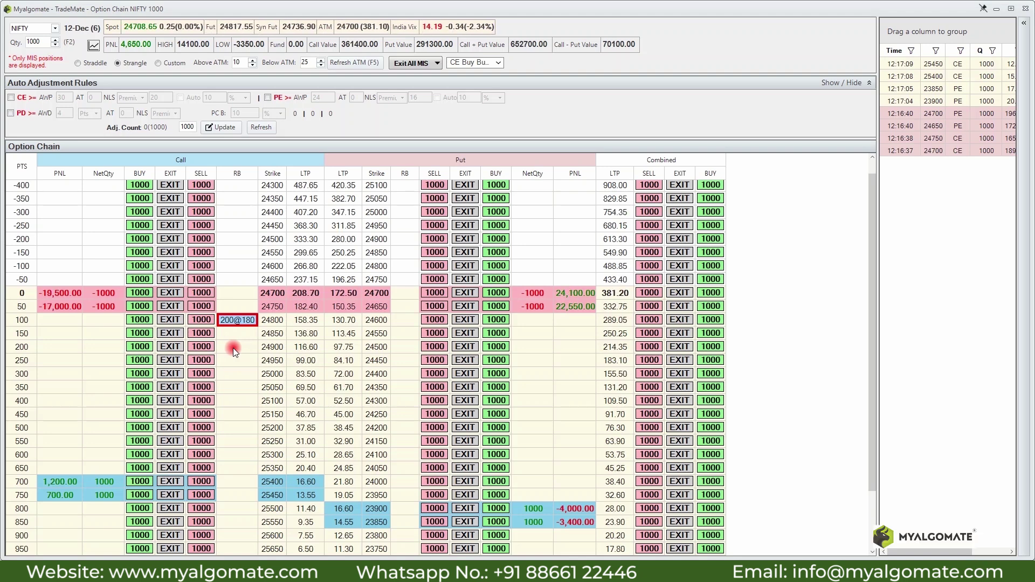
Enter -200@100 as the RB order for the 24900 call
left_click(233, 348)
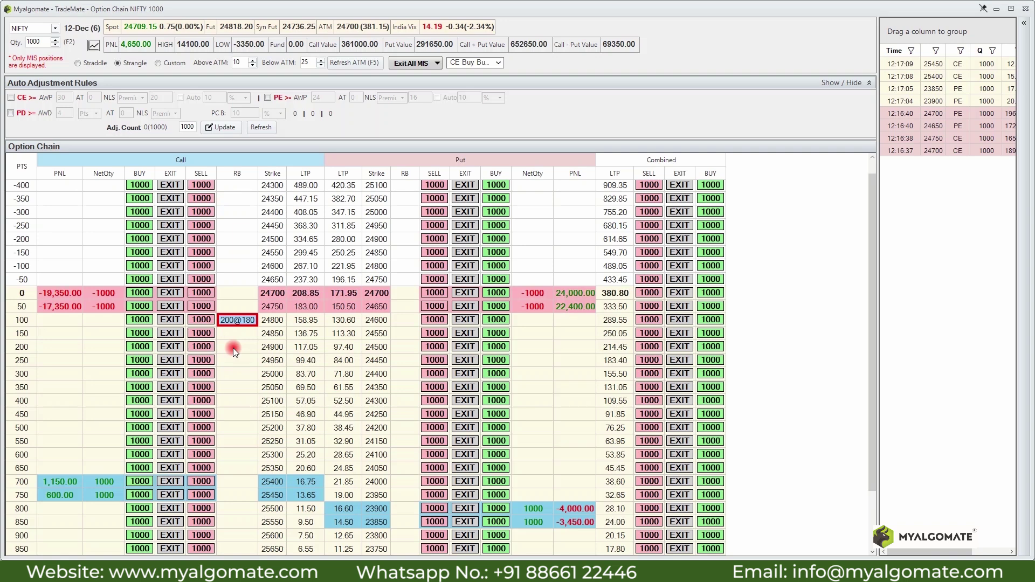
type("200@100")
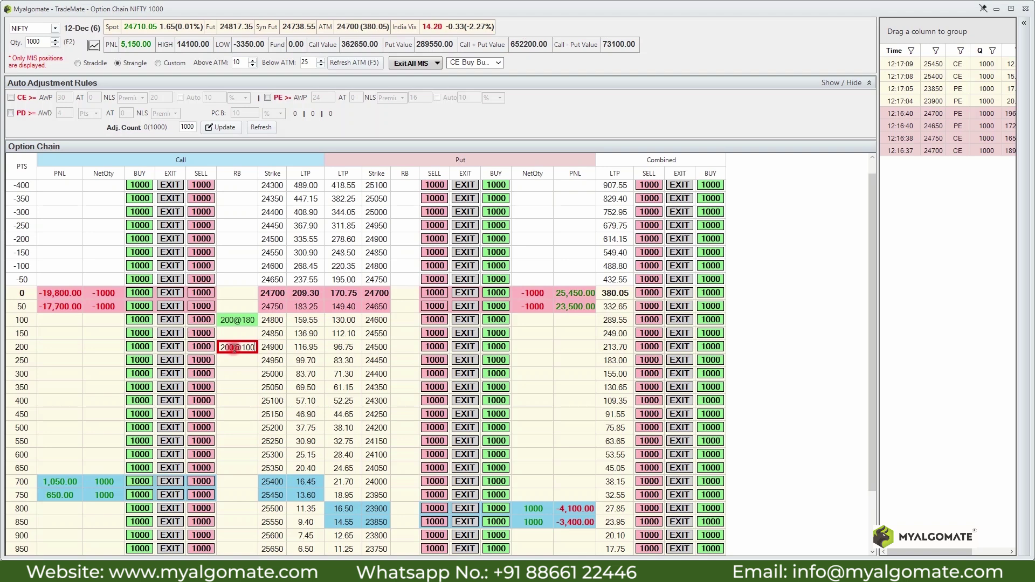
key("Home")
type("-")
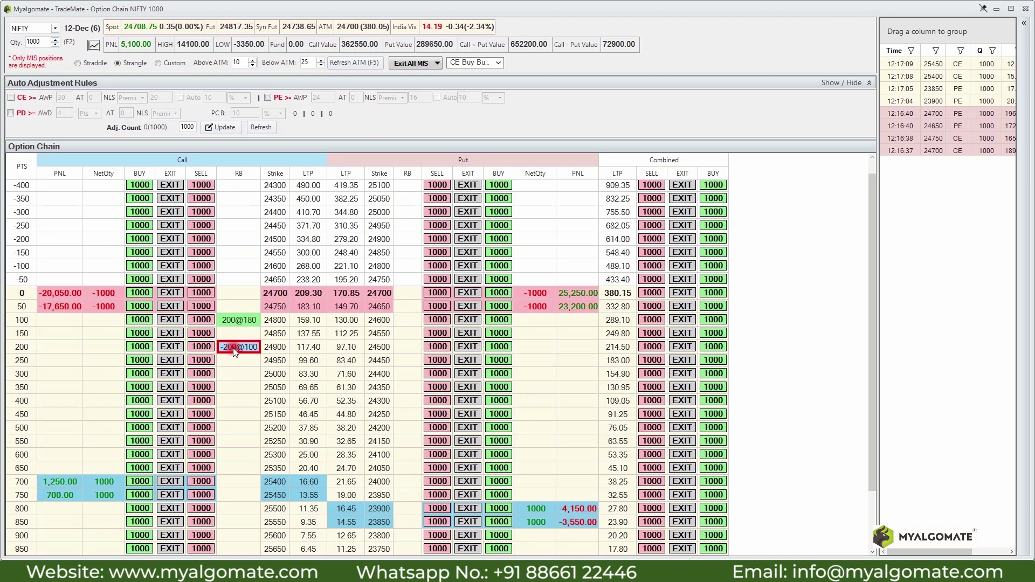
Enter 1000@150 as the RB order for the 24700 call
left_click(238, 296)
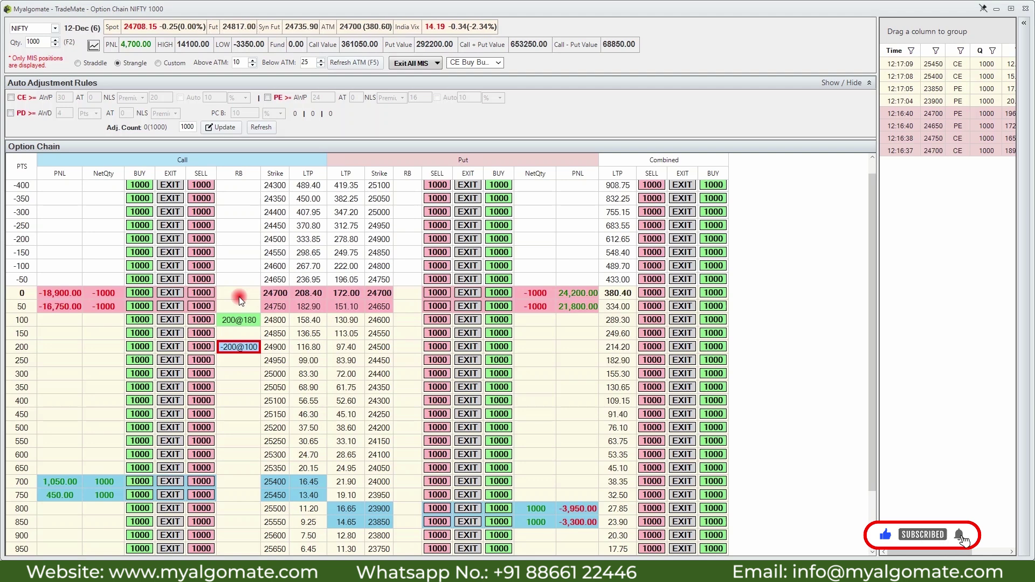
left_click(238, 294)
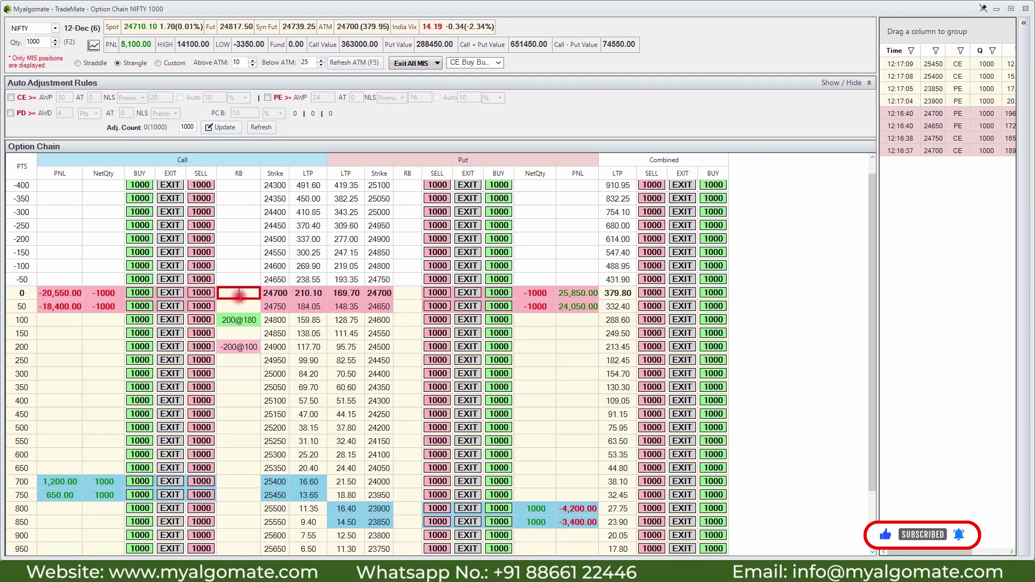
type("100")
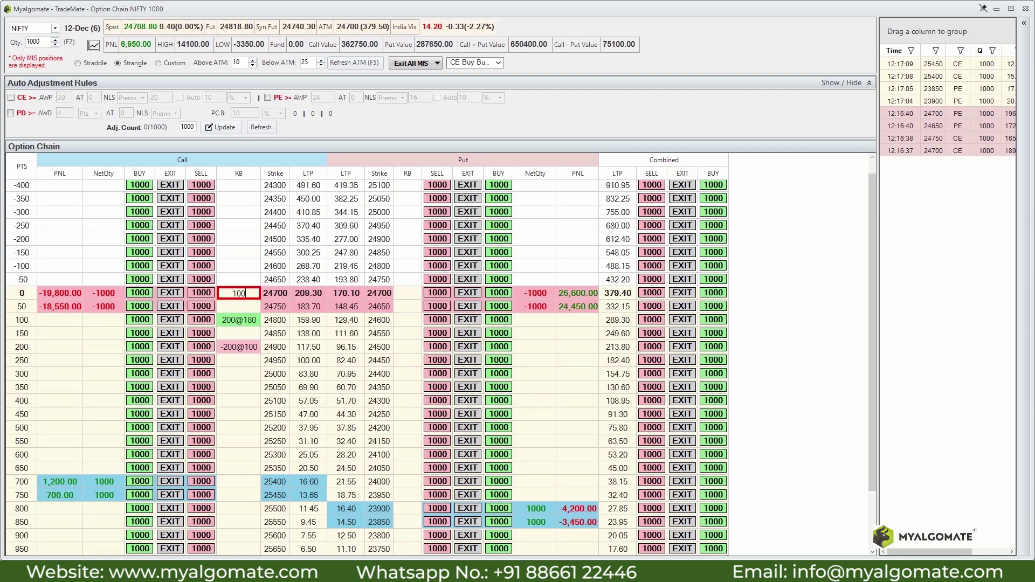
type("0")
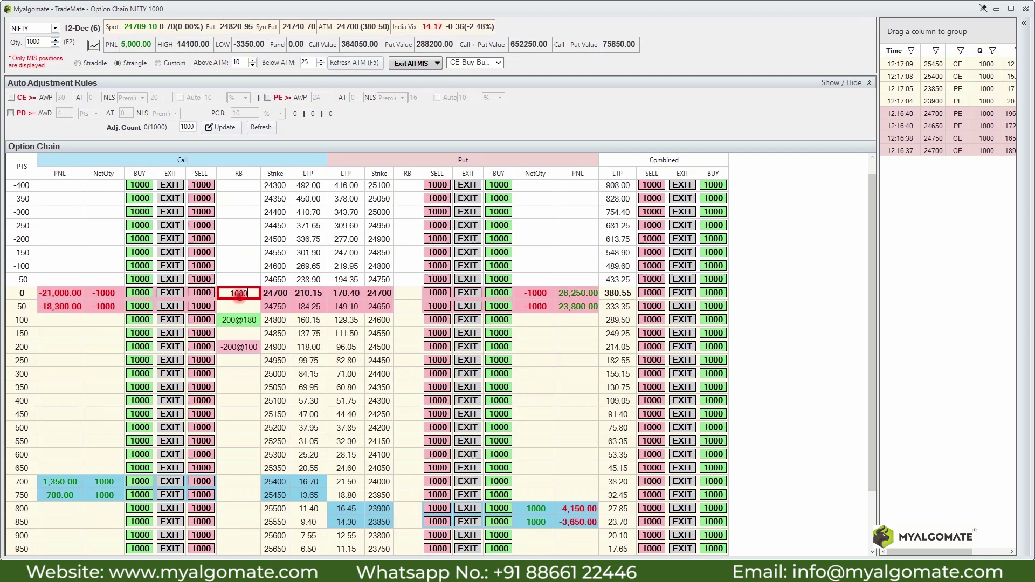
type("@150")
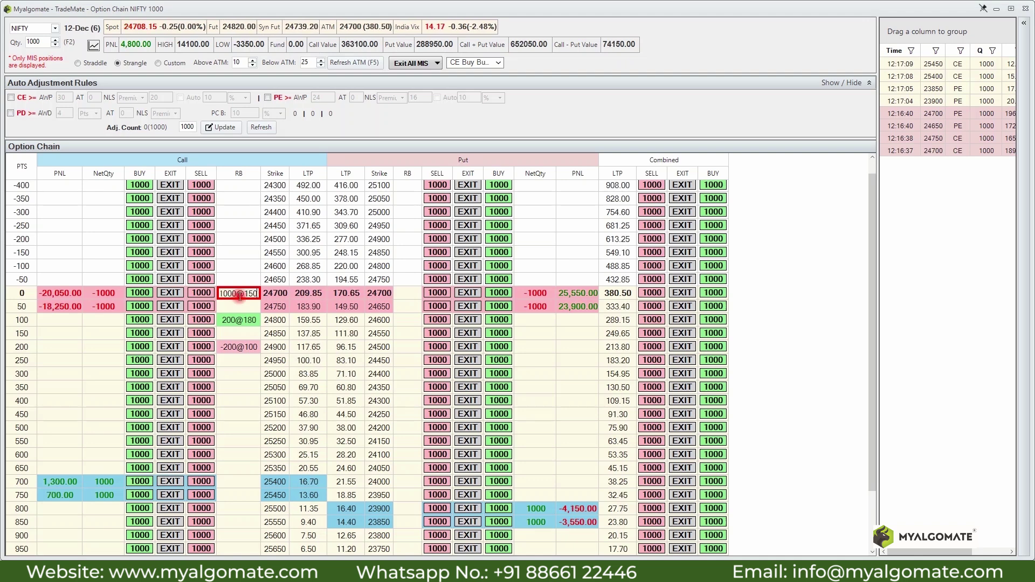
key("Return")
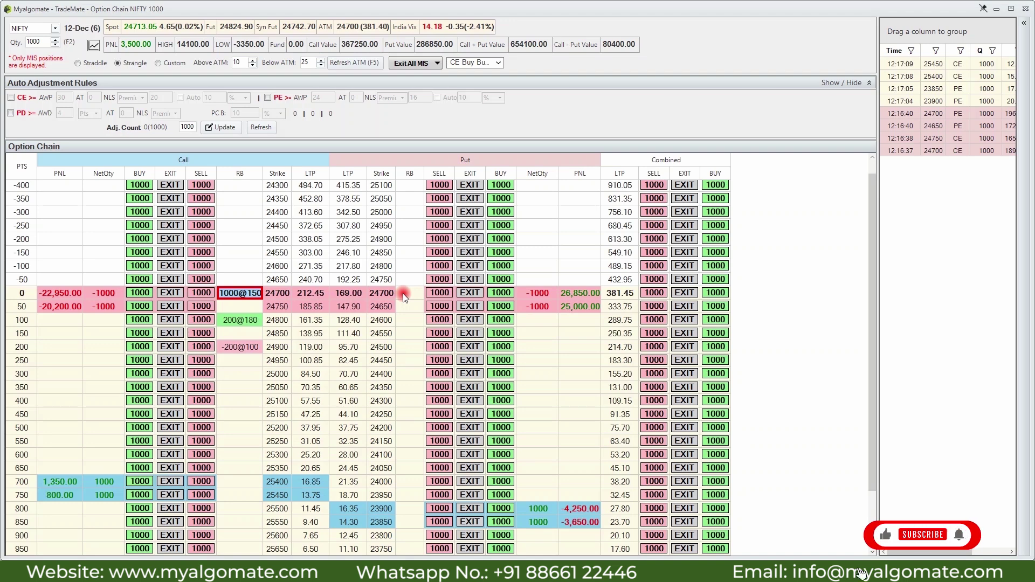
Enter -200@24750 as the RB order for the 24700 put
left_click(403, 293)
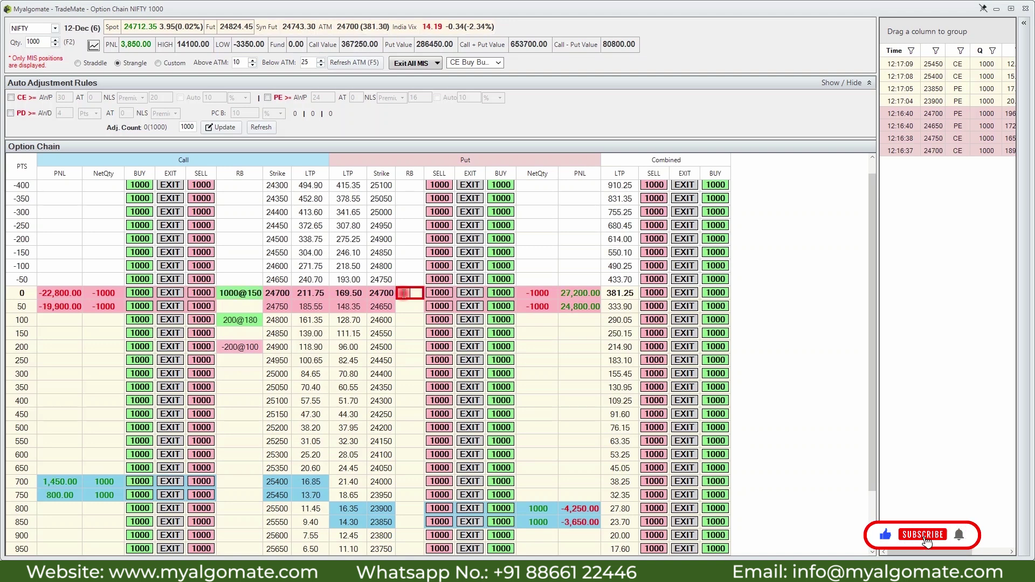
left_click(120, 61)
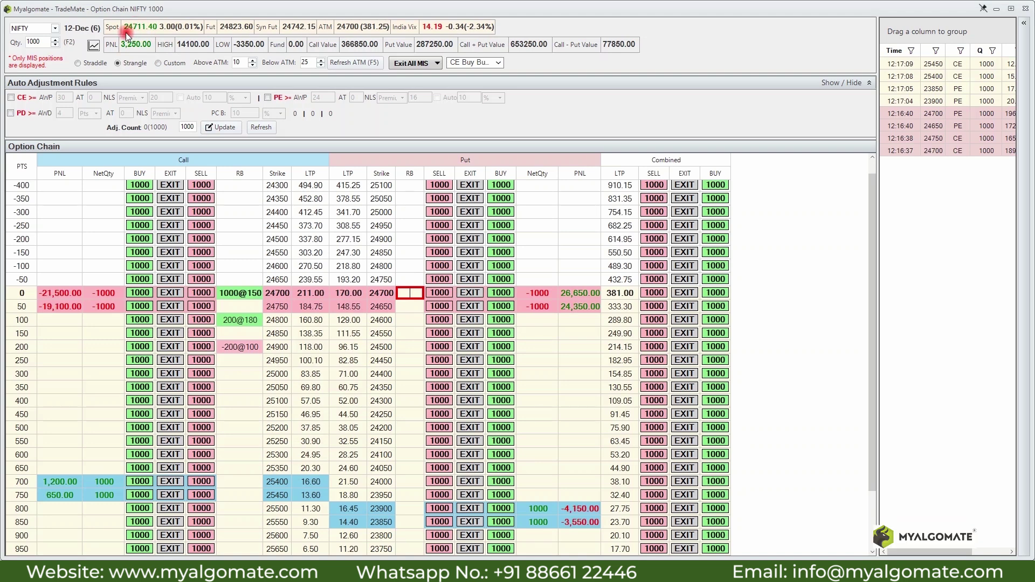
type("-200@")
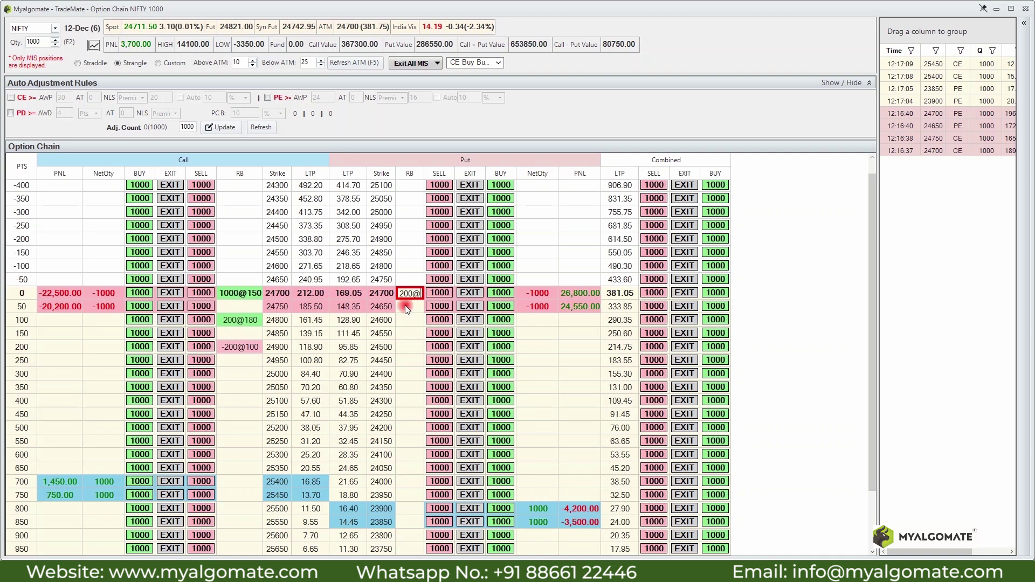
type("24750")
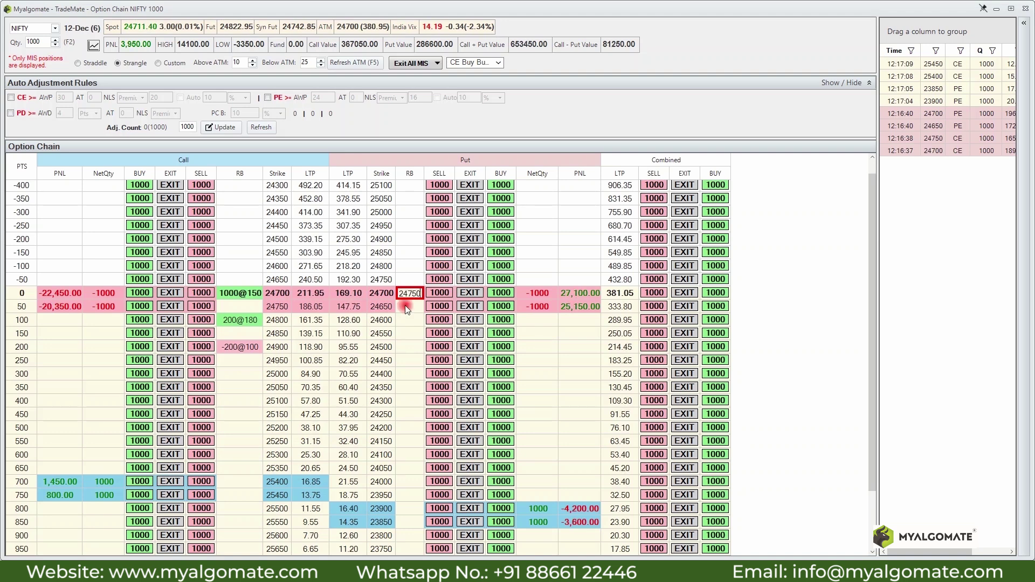
key("Return")
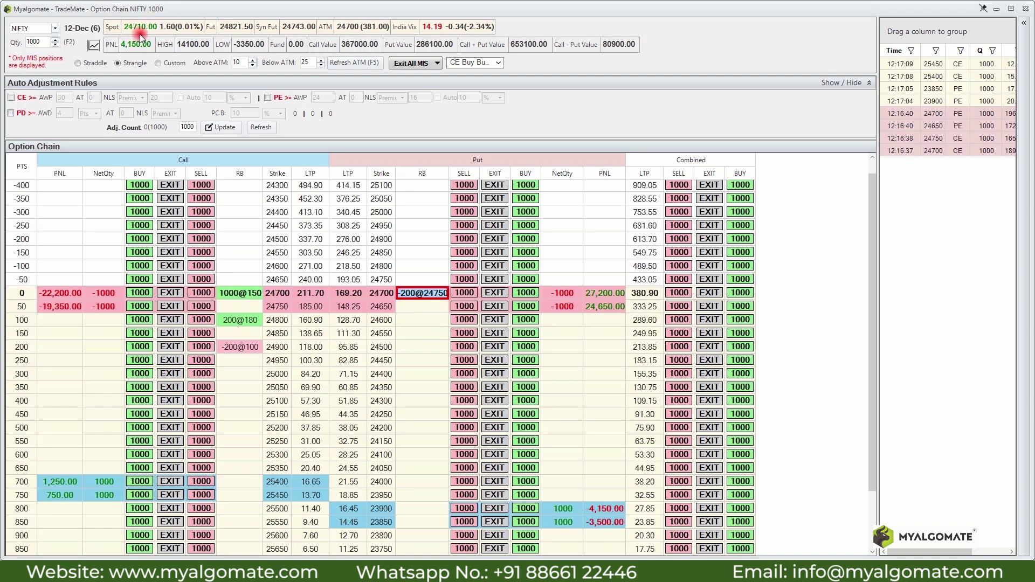
Enter 200@24700 as the RB order for the 24600 put
left_click(410, 320)
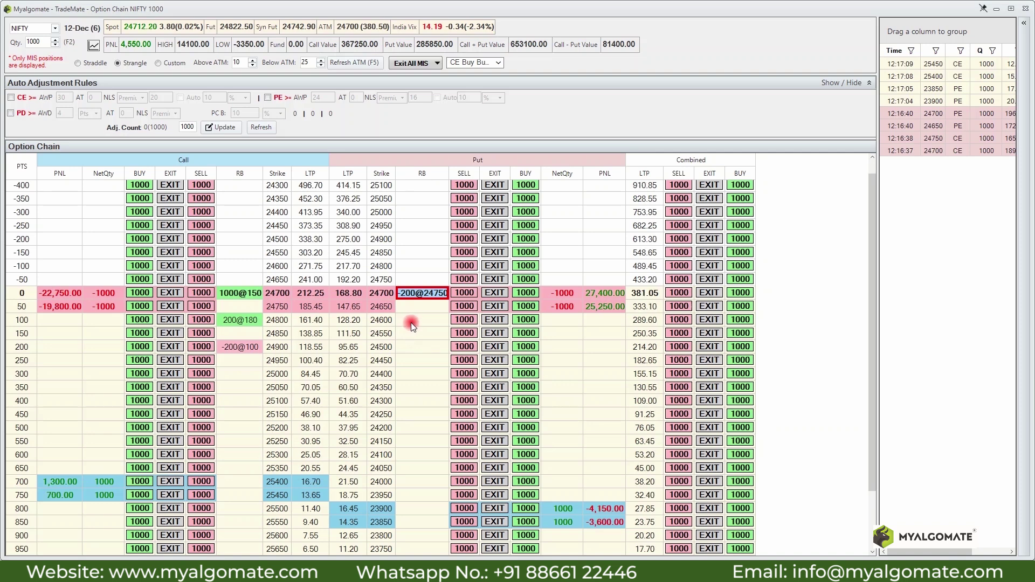
type("200@")
left_click(404, 319)
type("24700")
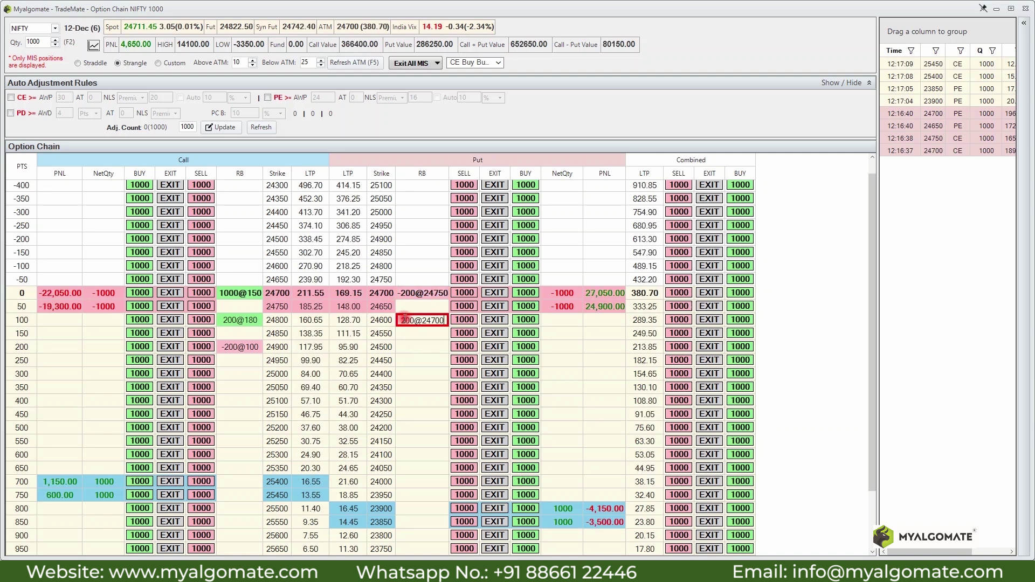
double_click(404, 319)
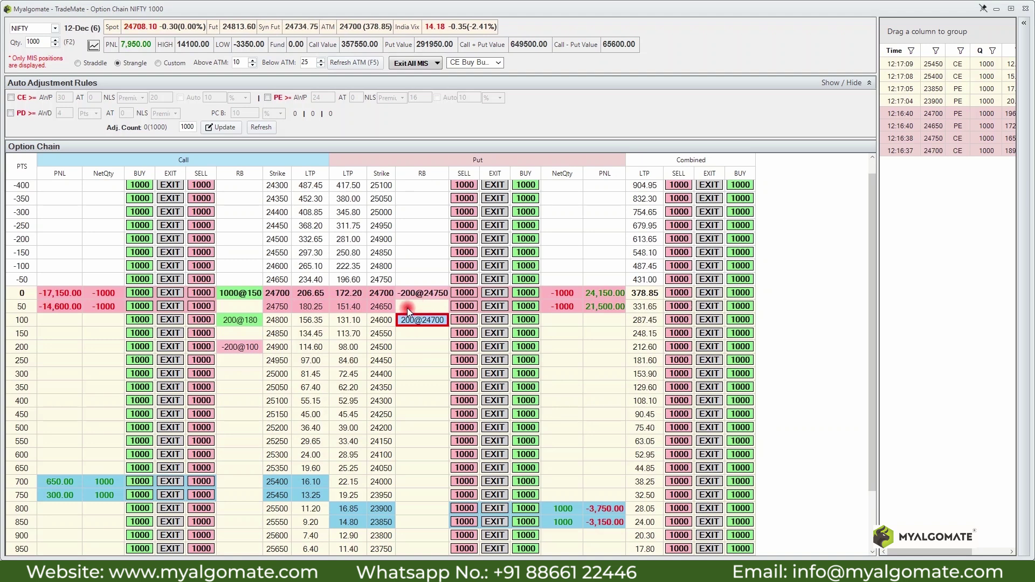
Enter 172 in the RB cell of the 24650 put
left_click(406, 309)
type("172")
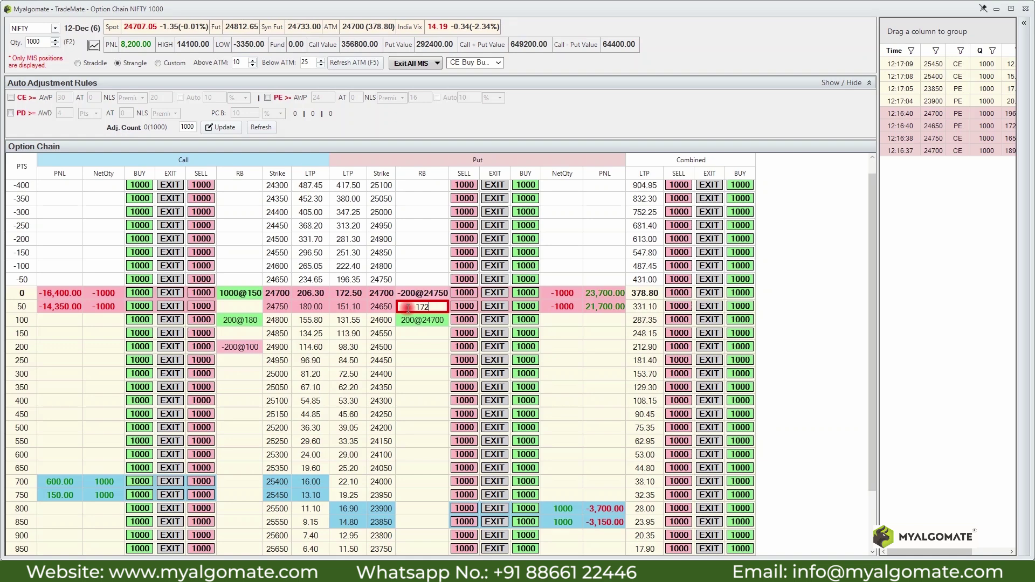
key("Return")
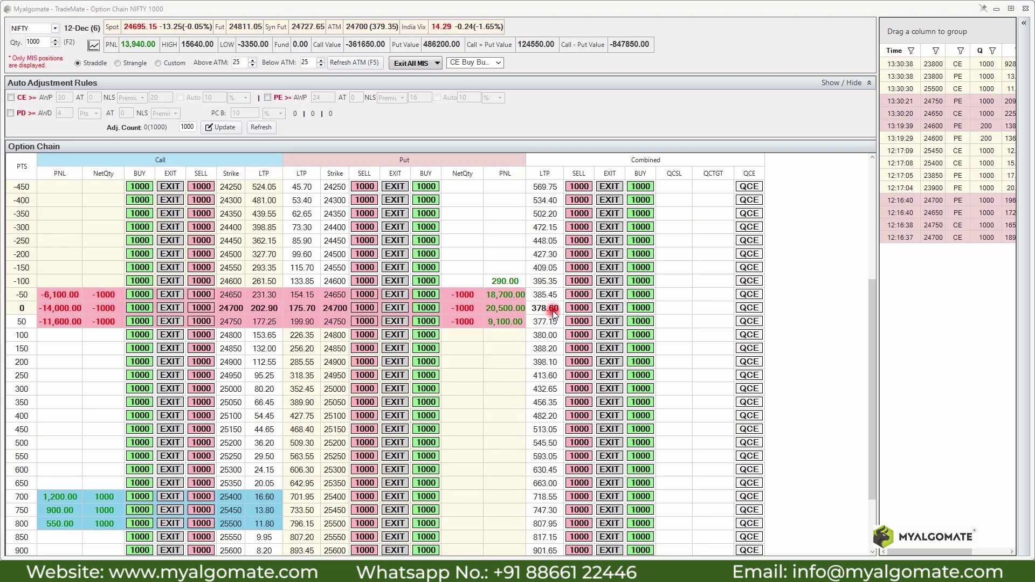
Set the combined stop-loss (QCSL) to 400 and the combined target (QCTGT) to 200 for the 24700 straddle
double_click(673, 308)
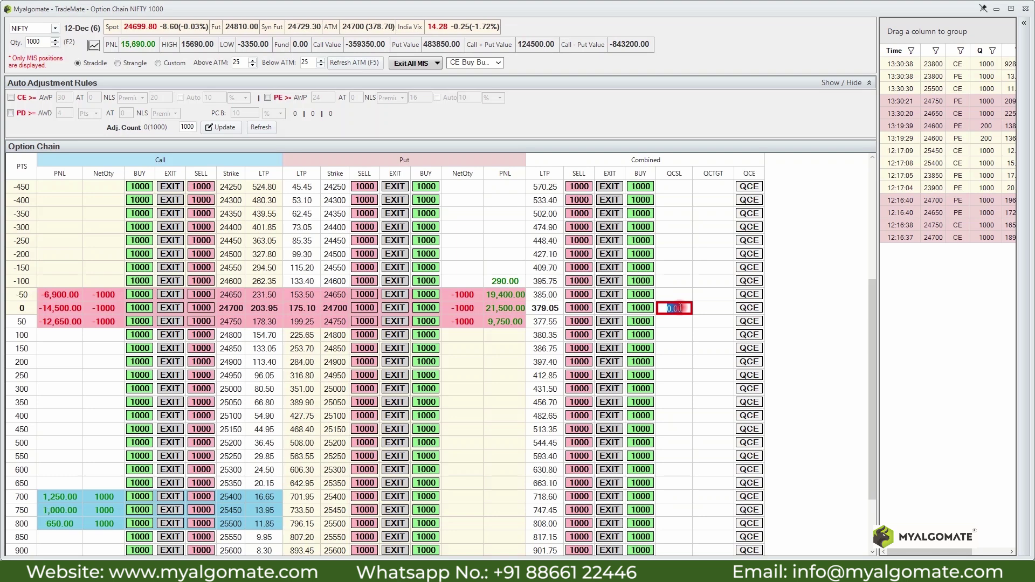
type("00")
key("Return")
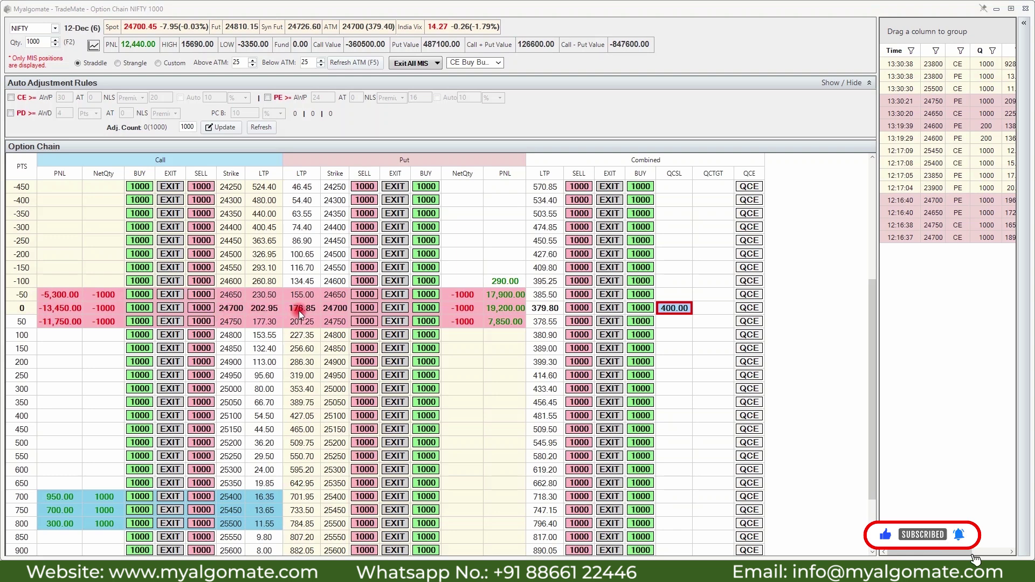
left_click(710, 308)
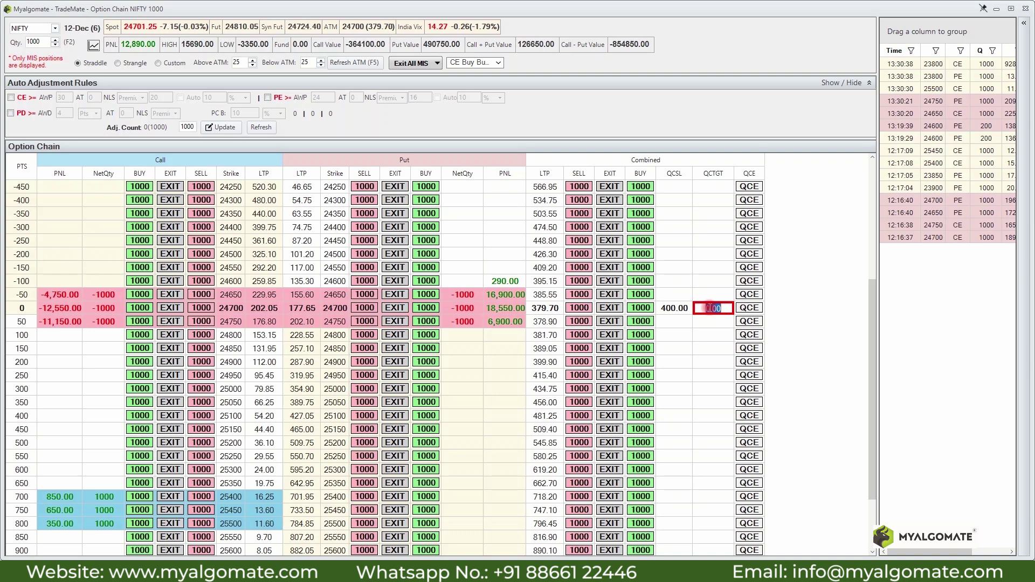
type("200")
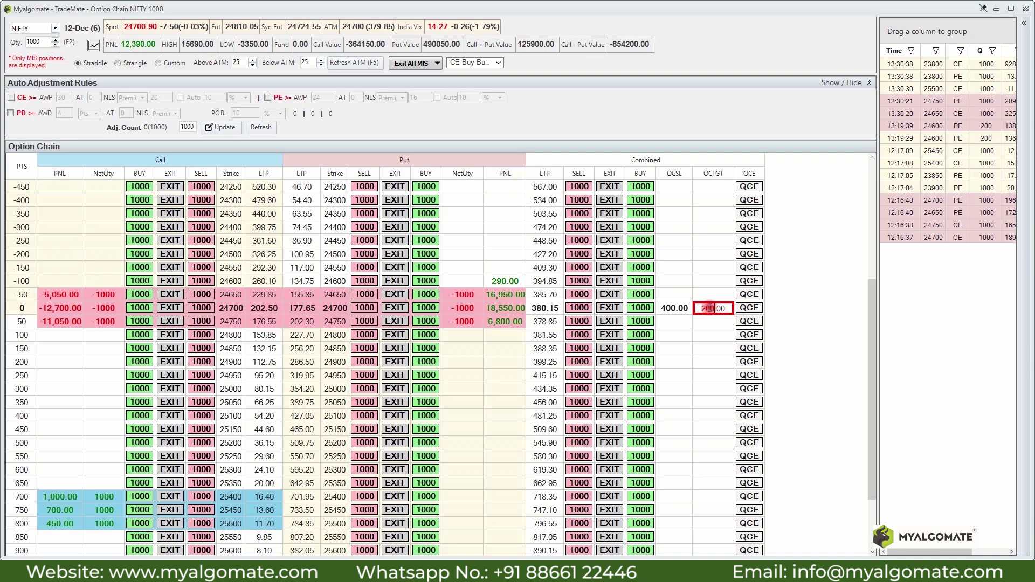
left_click(710, 310)
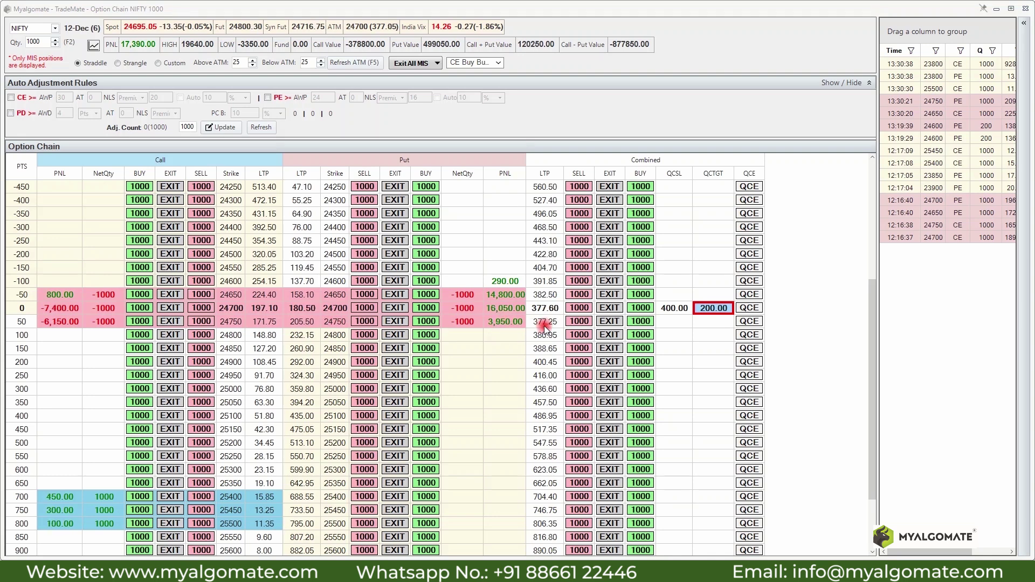
Save a QCE entry strategy for the 24750 straddle that executes when the Combined LTP is greater than 400
left_click(749, 321)
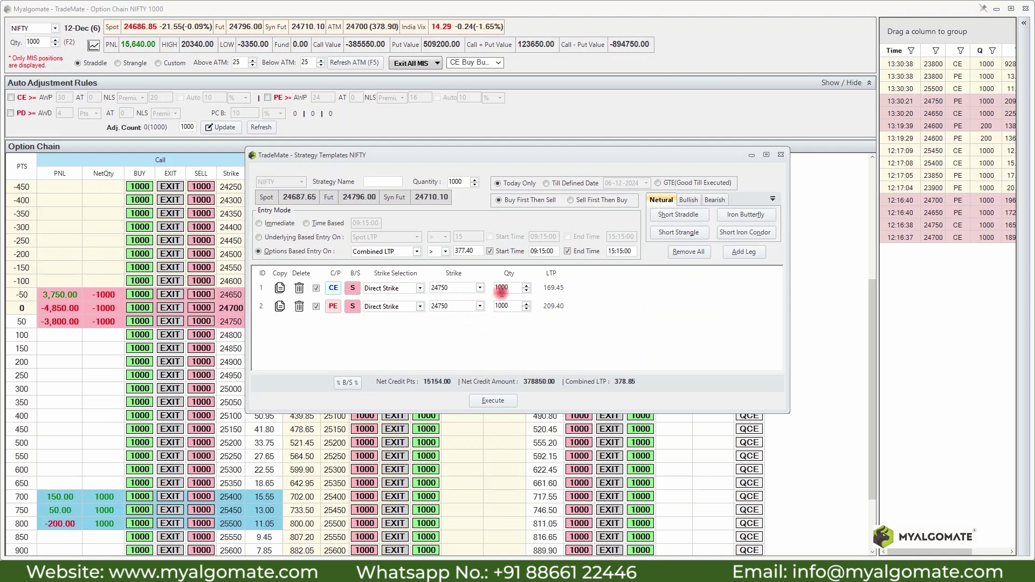
left_click(447, 252)
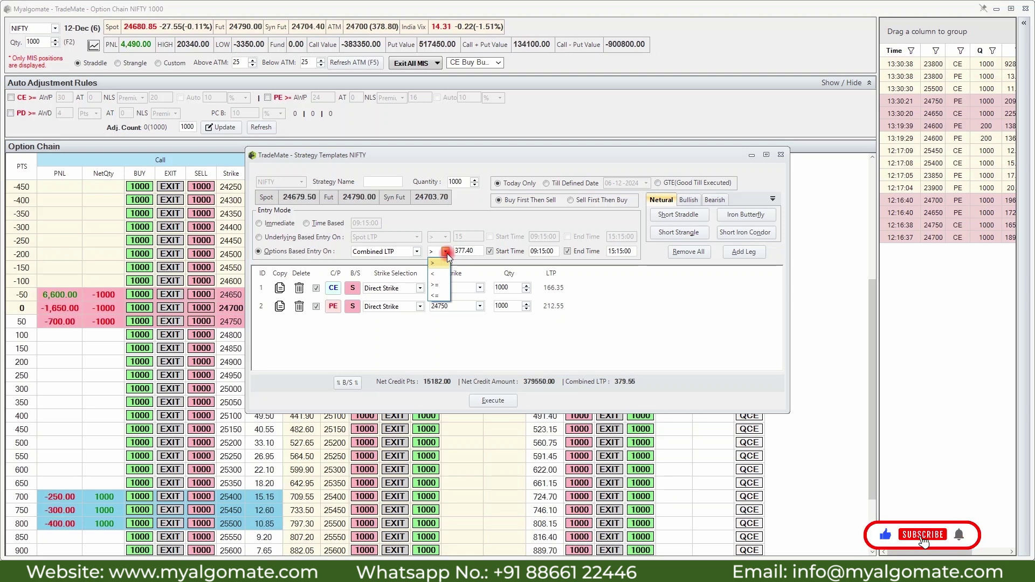
key("Tab")
type("400")
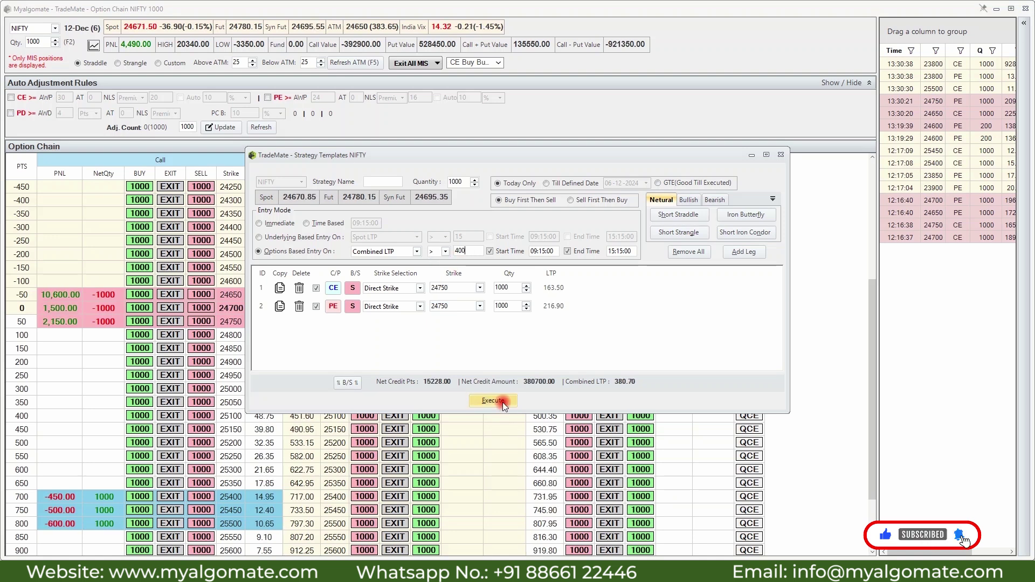
left_click(500, 402)
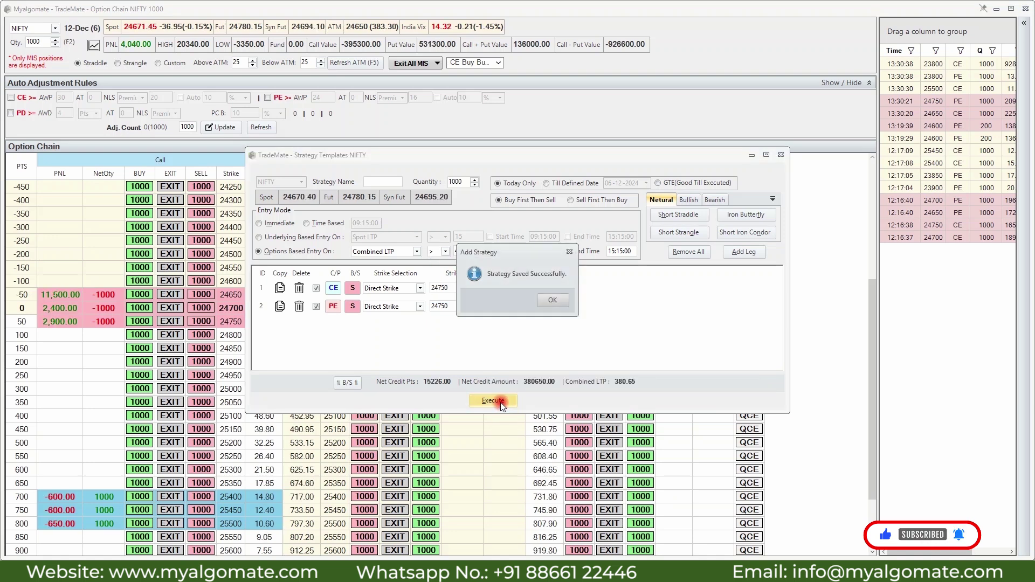
left_click(555, 302)
Minimise the option chain and open the Strategy Monitor
left_click(996, 9)
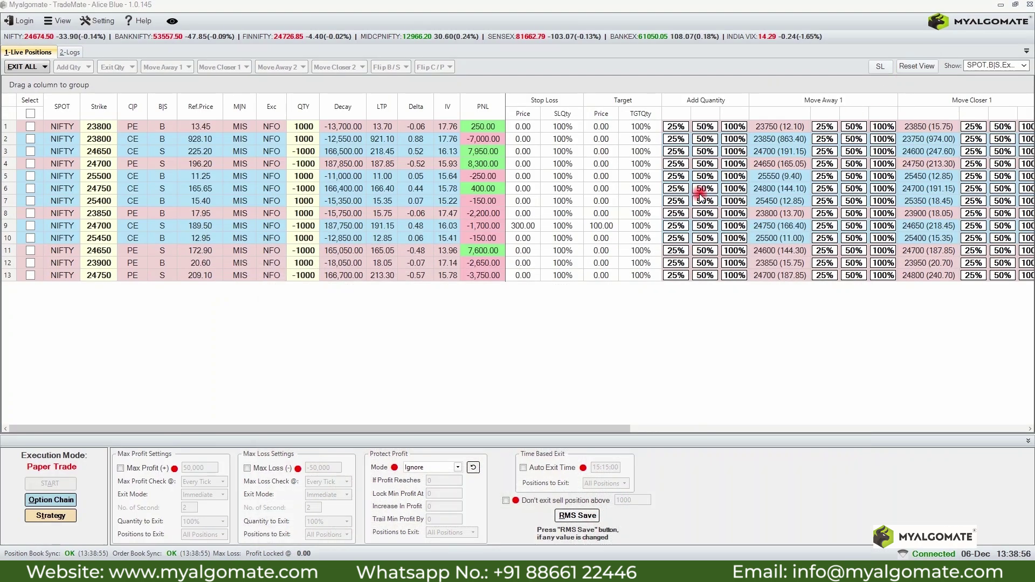
left_click(54, 24)
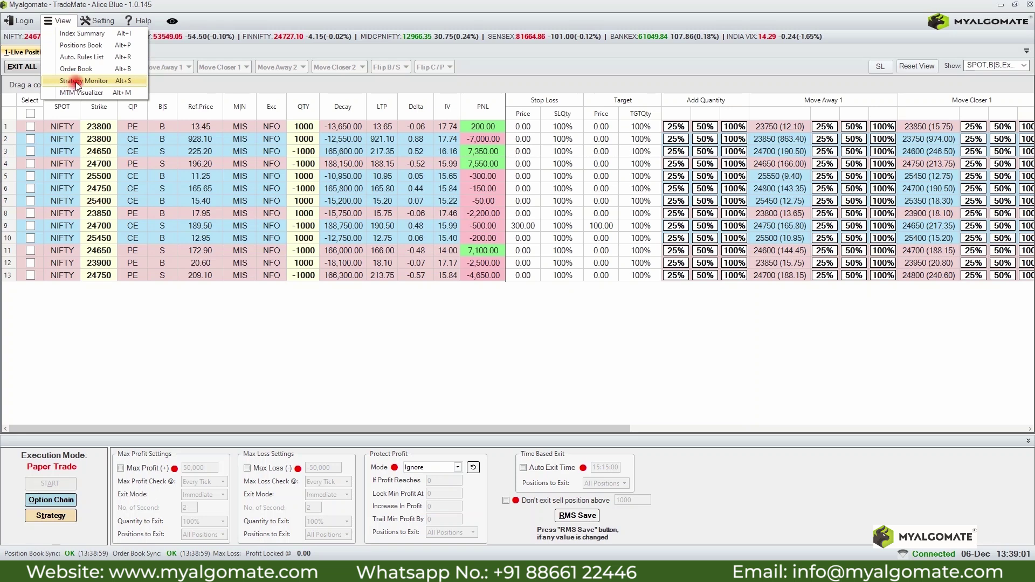
left_click(76, 82)
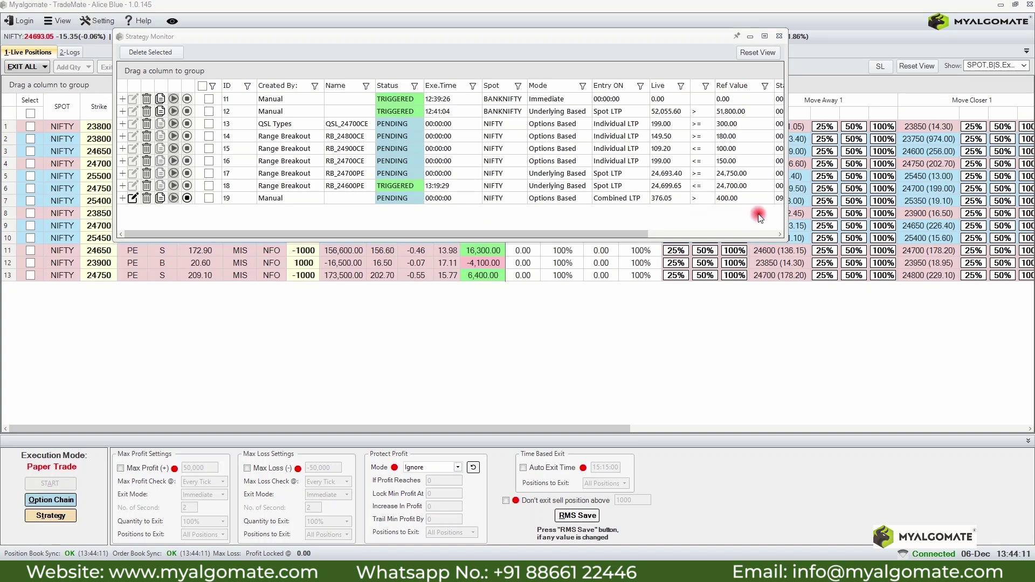
Copy the pending Combined LTP 24750 strategy and save the copy with an entry value of 420
left_click(160, 198)
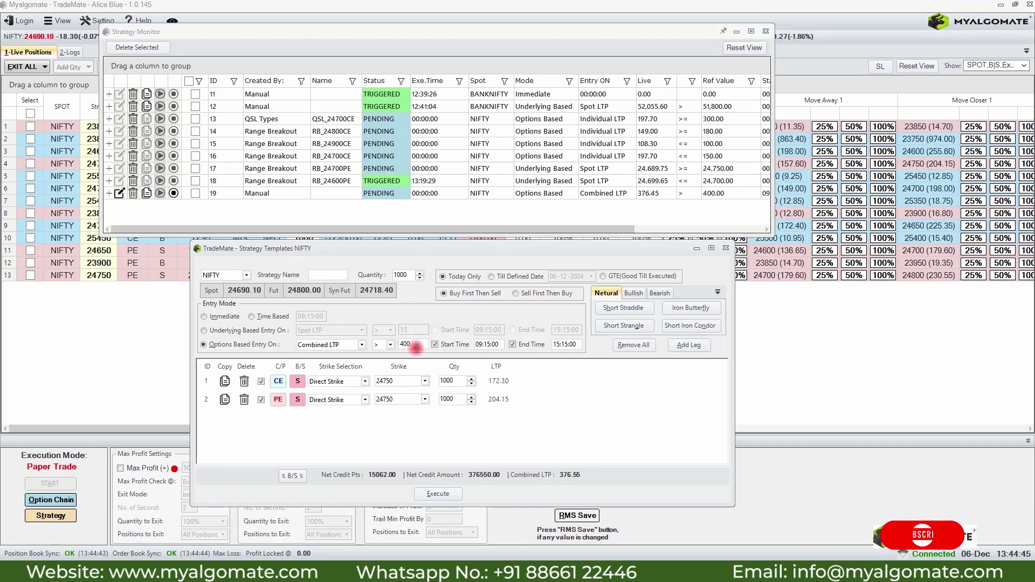
left_click(416, 347)
type("420")
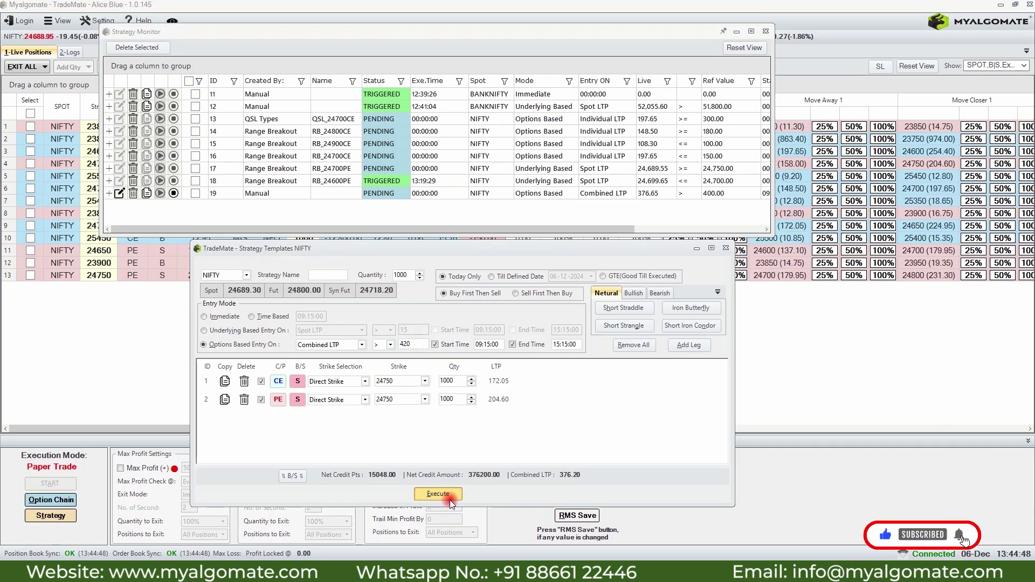
left_click(449, 500)
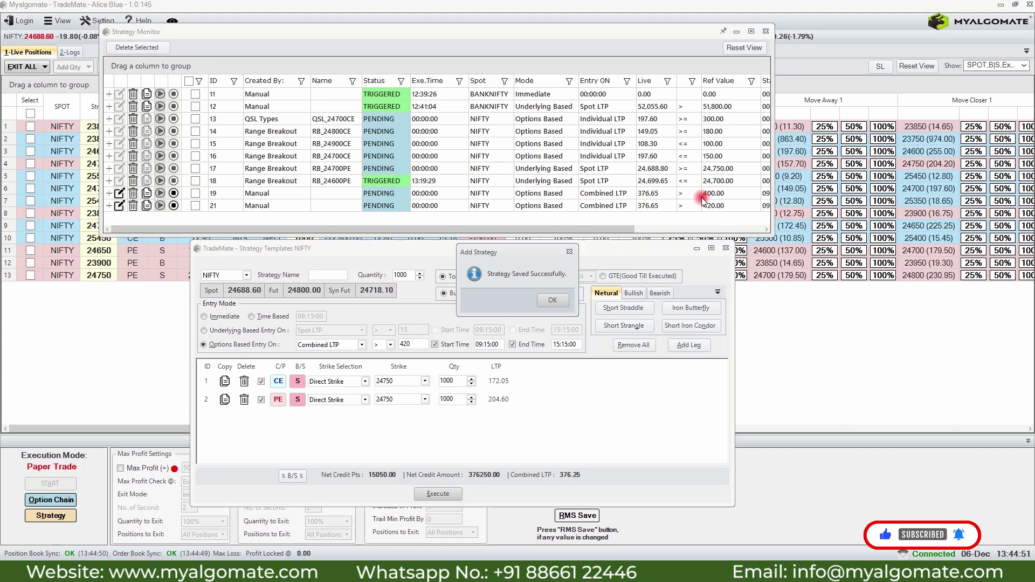
key("Return")
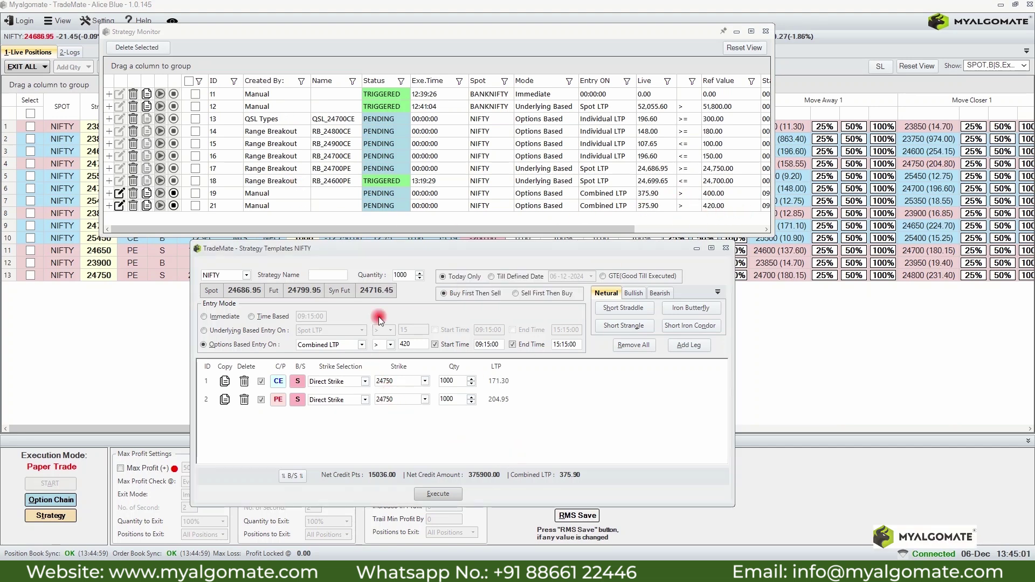
Save another copy of the strategy with Combined LTP above 450 and quantity 500, and close the strategy template
left_click(422, 340)
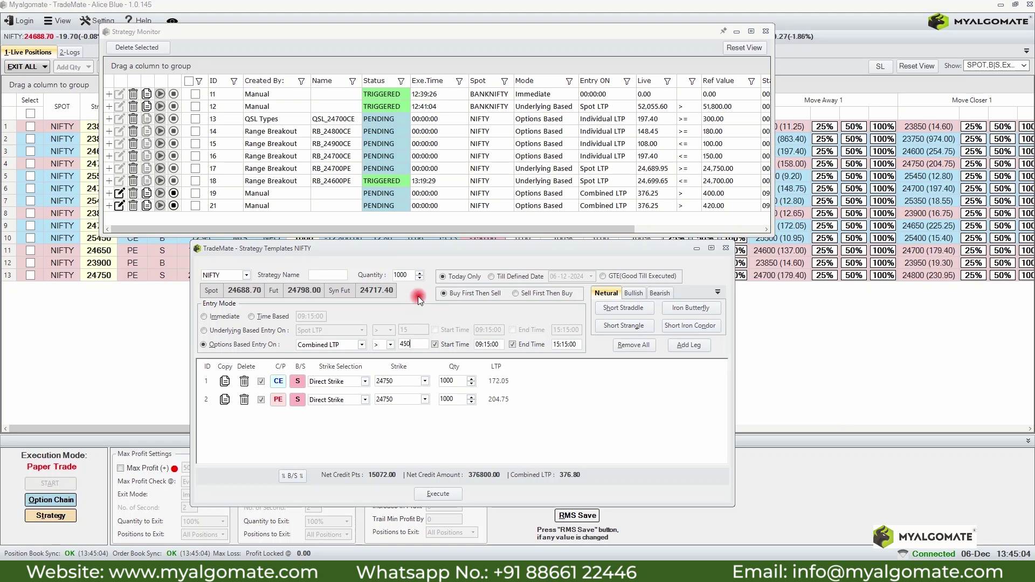
left_click(388, 277)
type("500")
key("Tab")
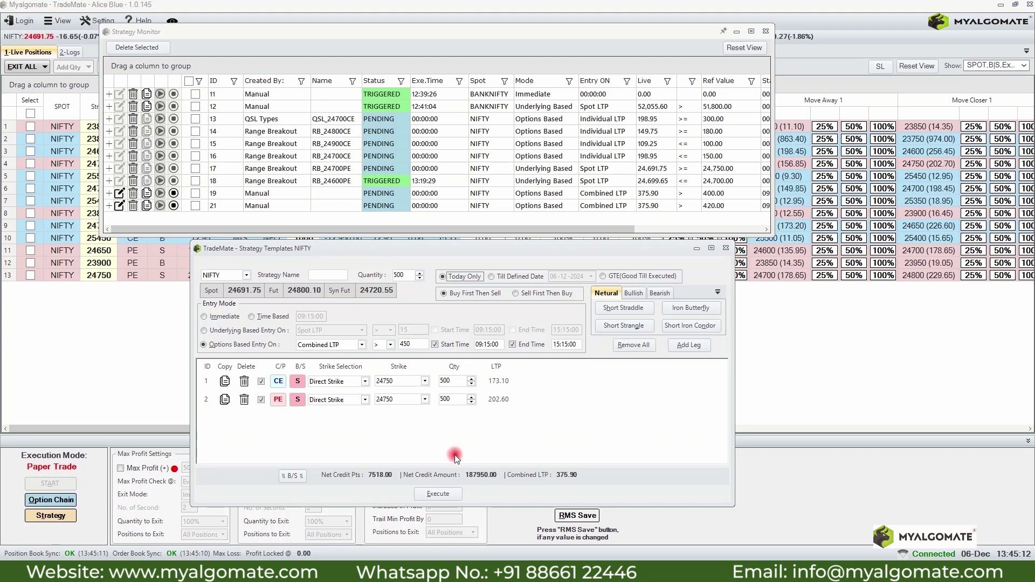
left_click(448, 493)
left_click(553, 299)
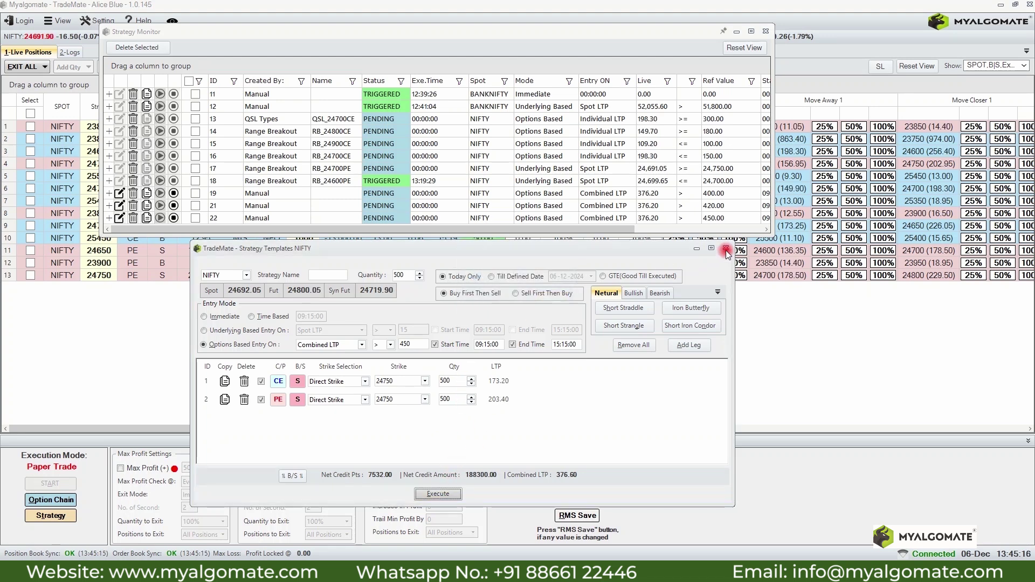
left_click(725, 247)
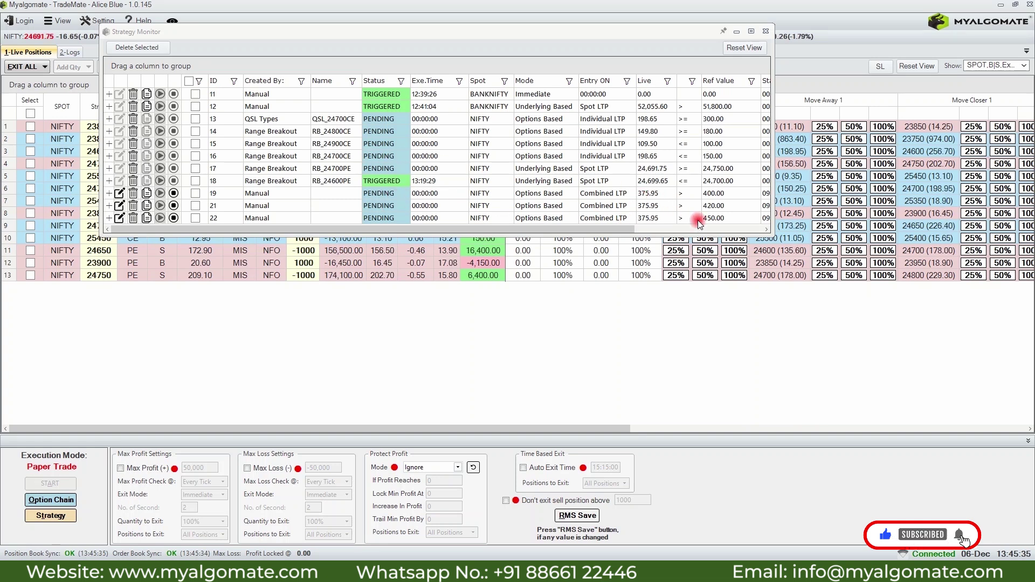
left_click_drag(709, 234, 673, 245)
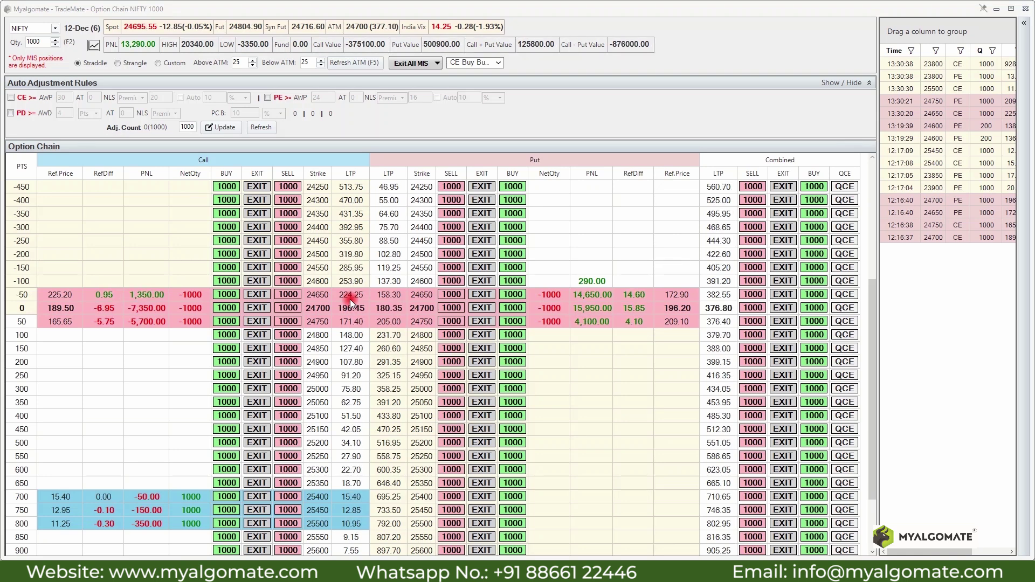
Look through the option chain's list of available columns, including the combined and position columns, without changing the selection
left_click(498, 64)
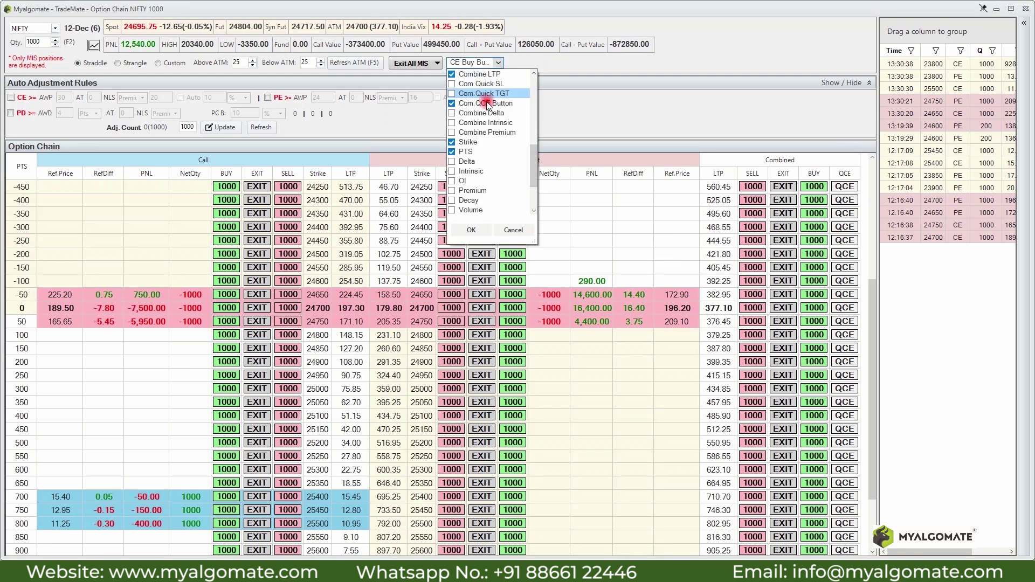
scroll(479, 199, "down", 5)
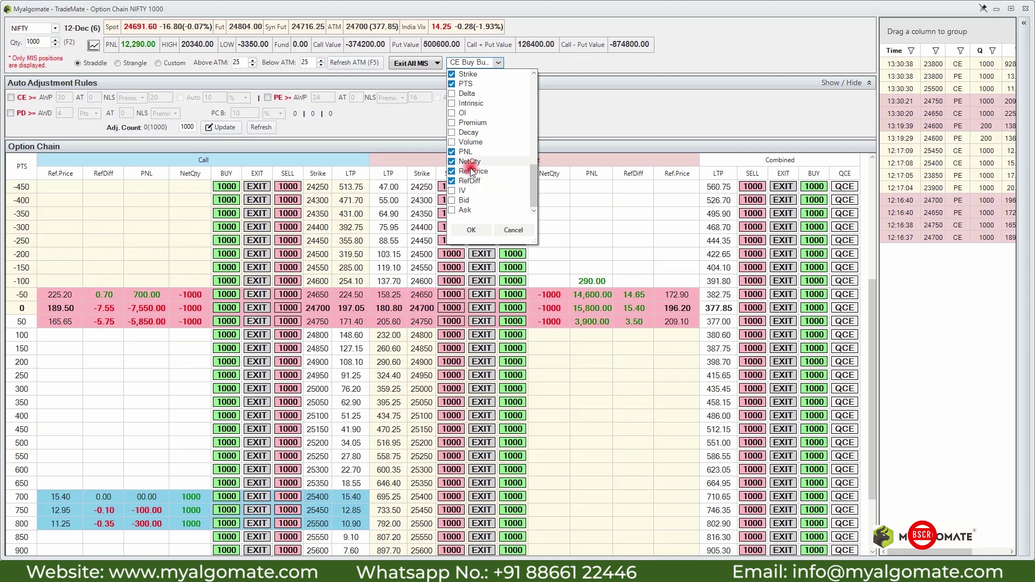
left_click(395, 198)
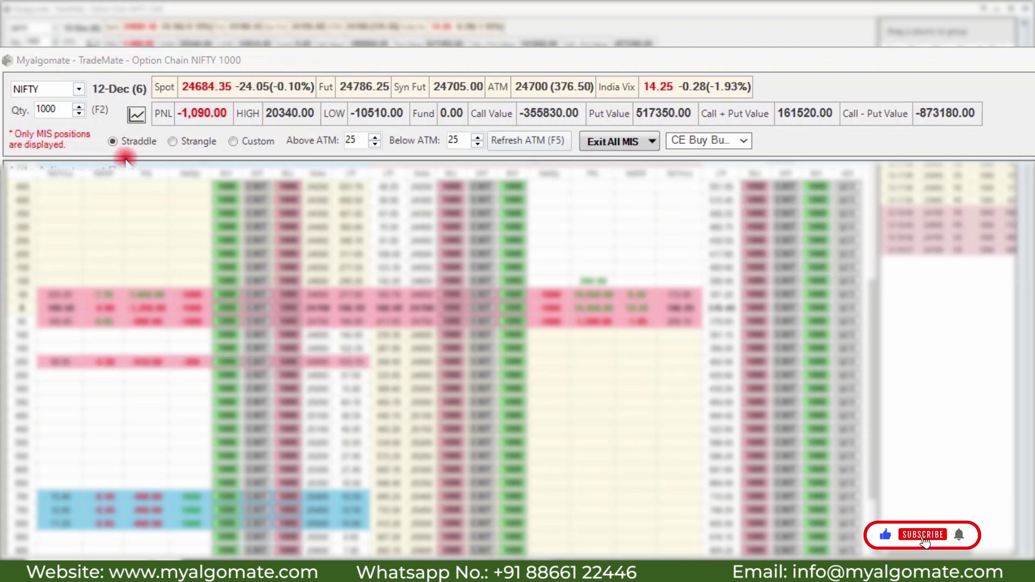
Compare the option chain's Custom, Strangle and Straddle layouts, viewing the call strike choices in the Custom layout
left_click(235, 141)
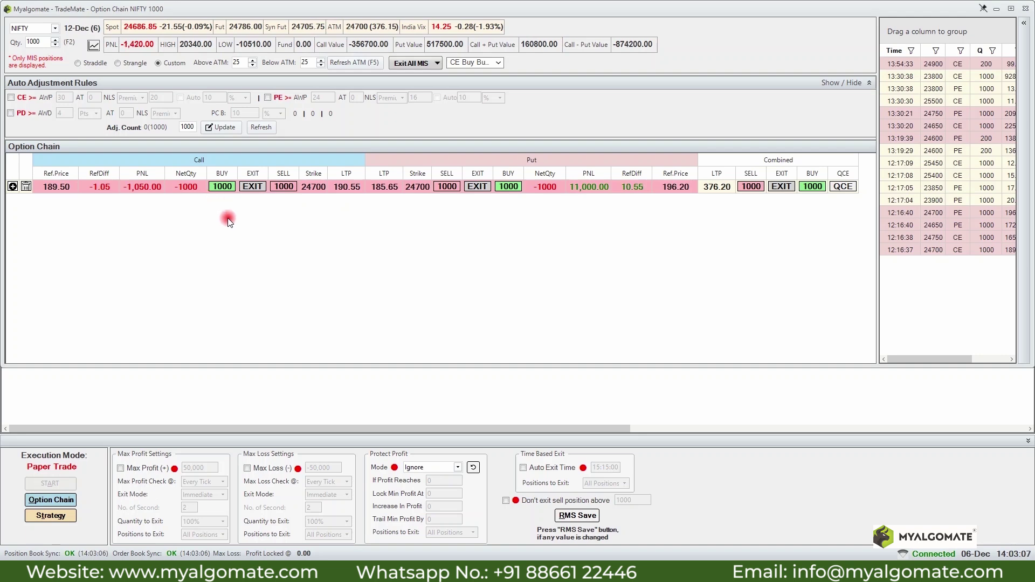
left_click(314, 187)
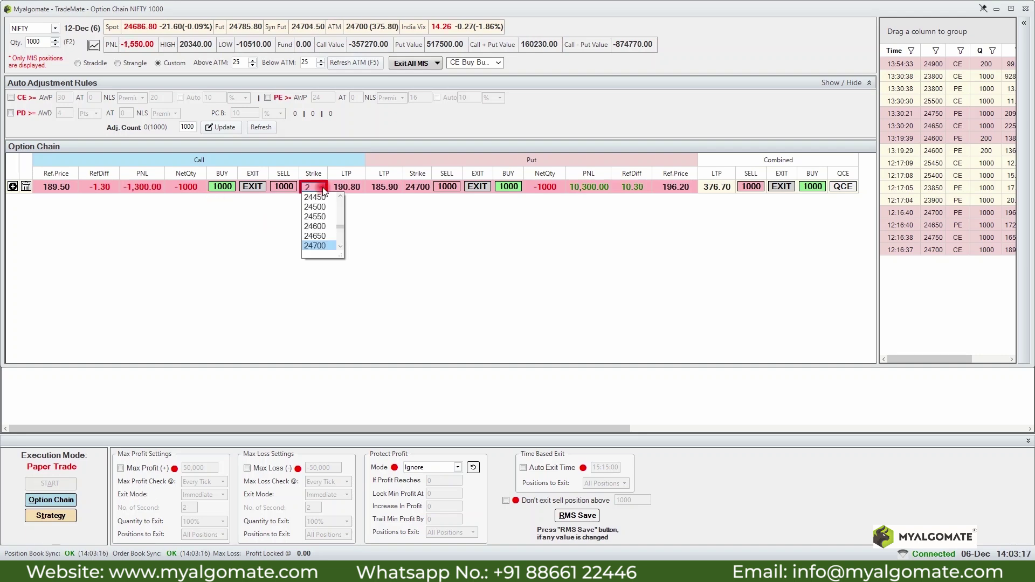
left_click(118, 63)
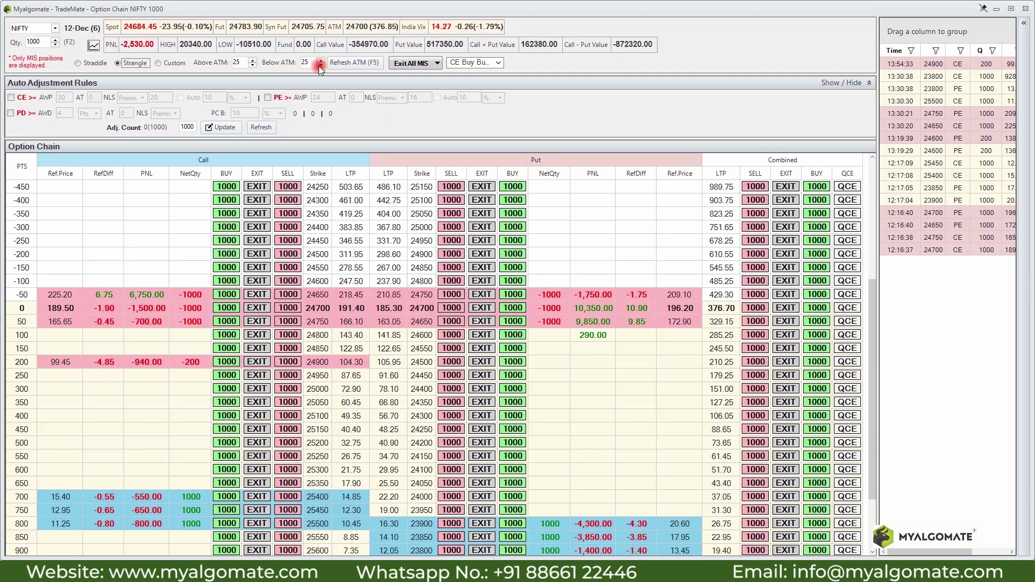
left_click(78, 63)
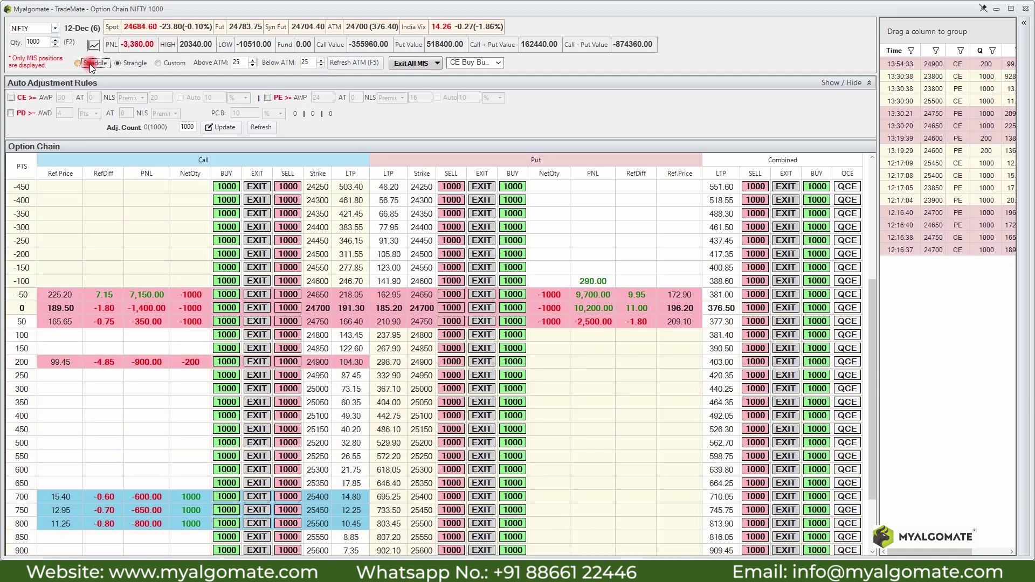
Limit the option chain to 5 strikes above and 5 strikes below ATM, and refresh the ATM strikes
double_click(244, 63)
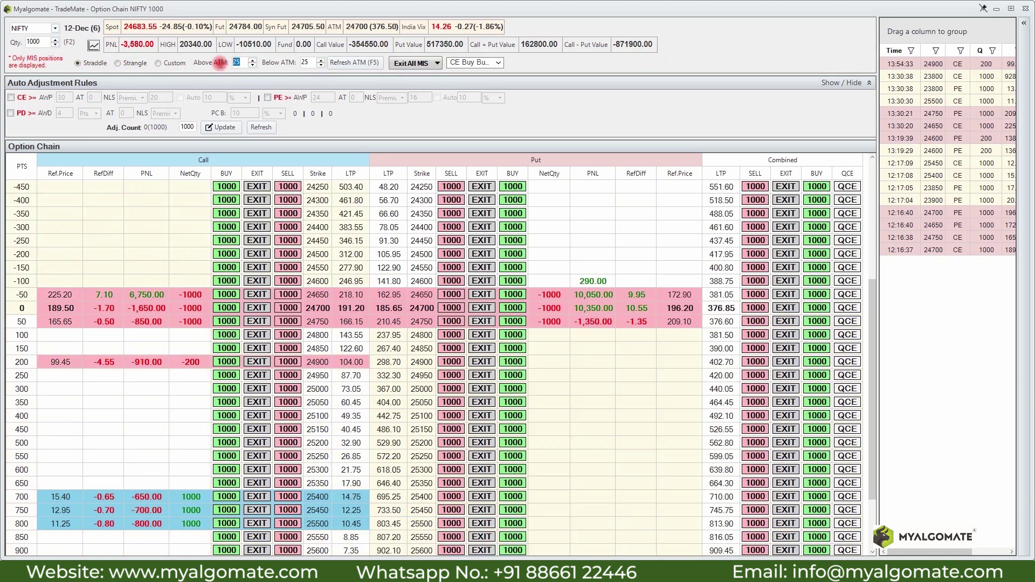
type("5")
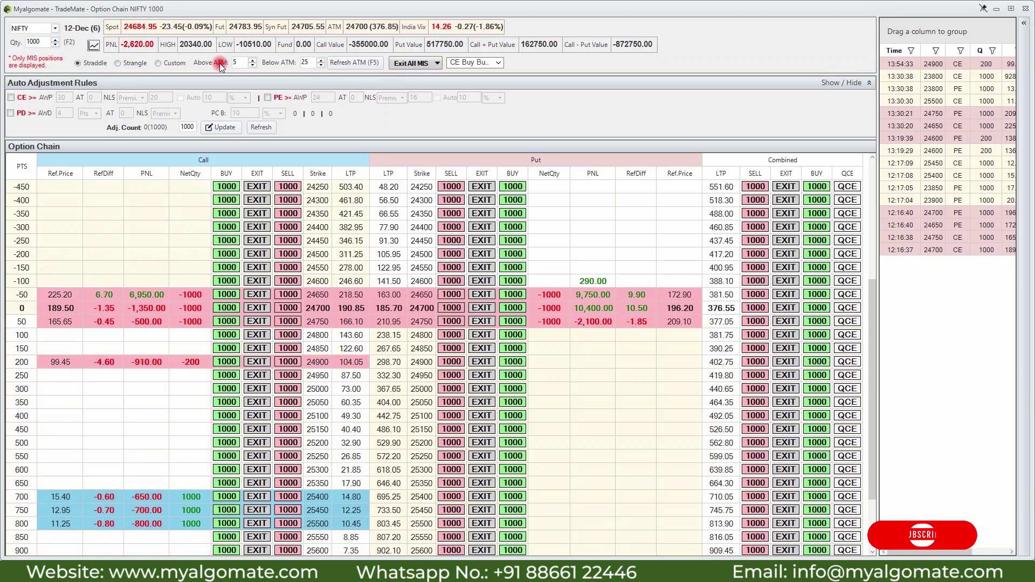
key("Tab")
key("BackSpace")
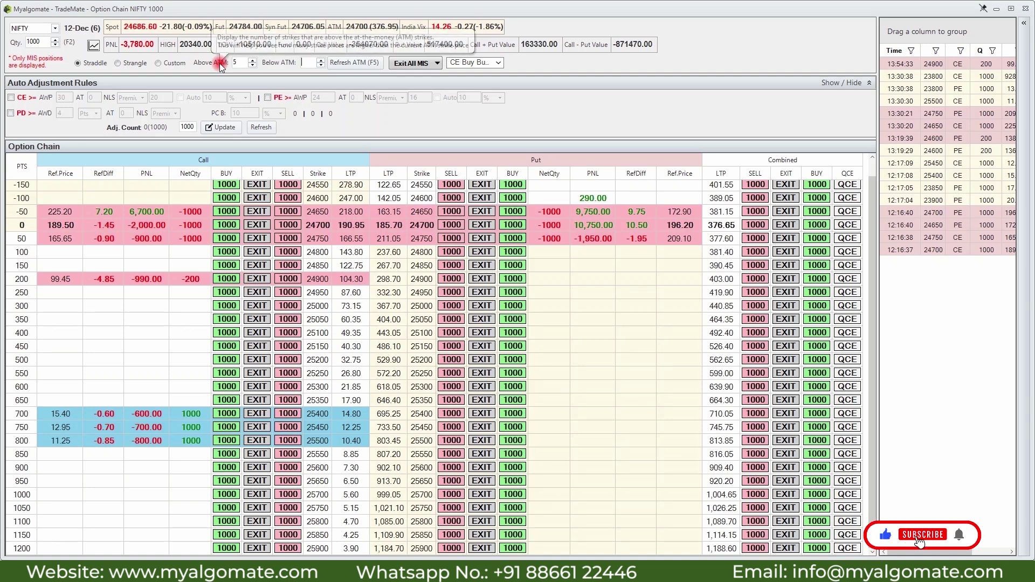
type("5")
key("Tab")
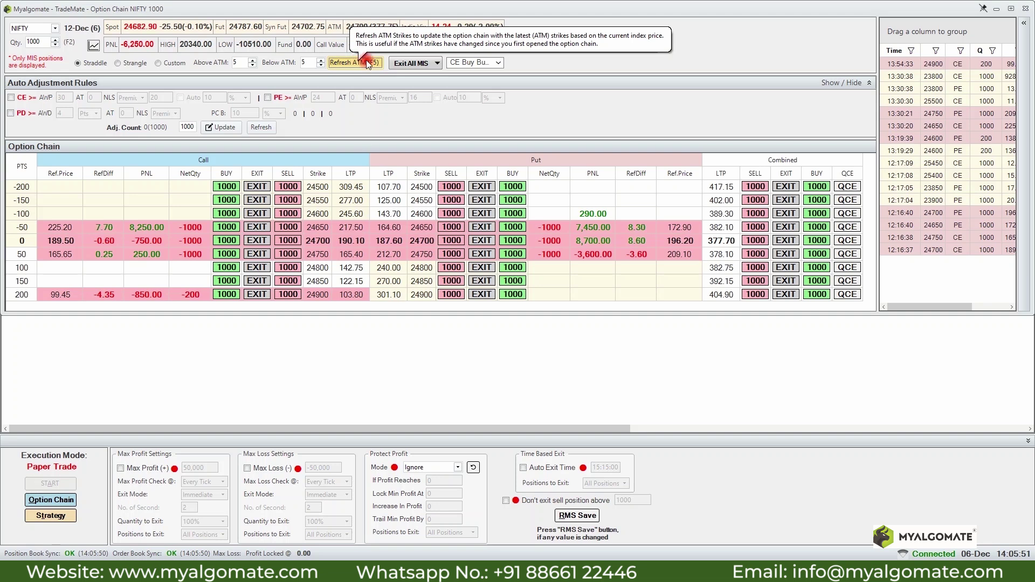
left_click(354, 66)
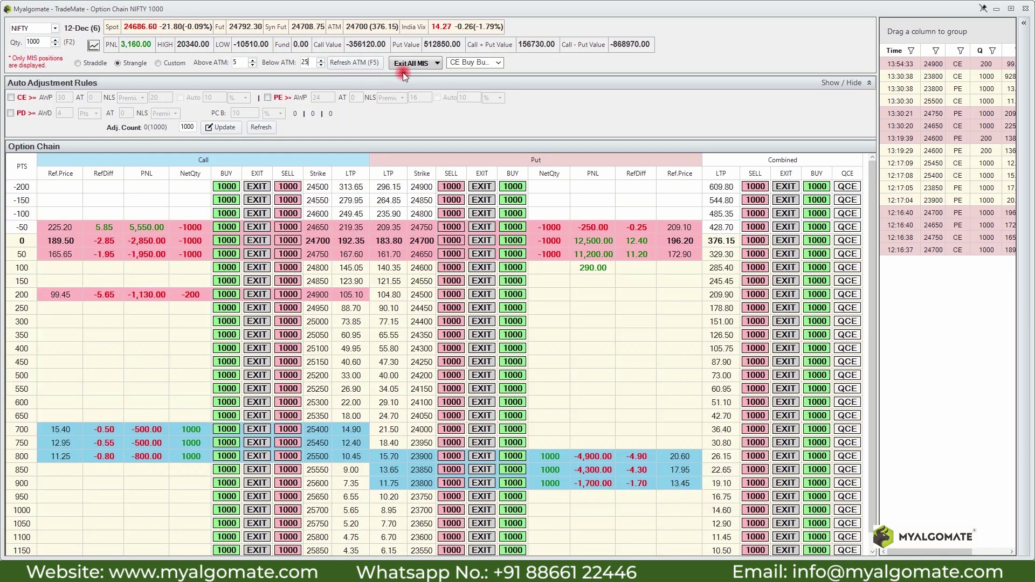
View the percentage choices for exiting all MIS positions
left_click(436, 63)
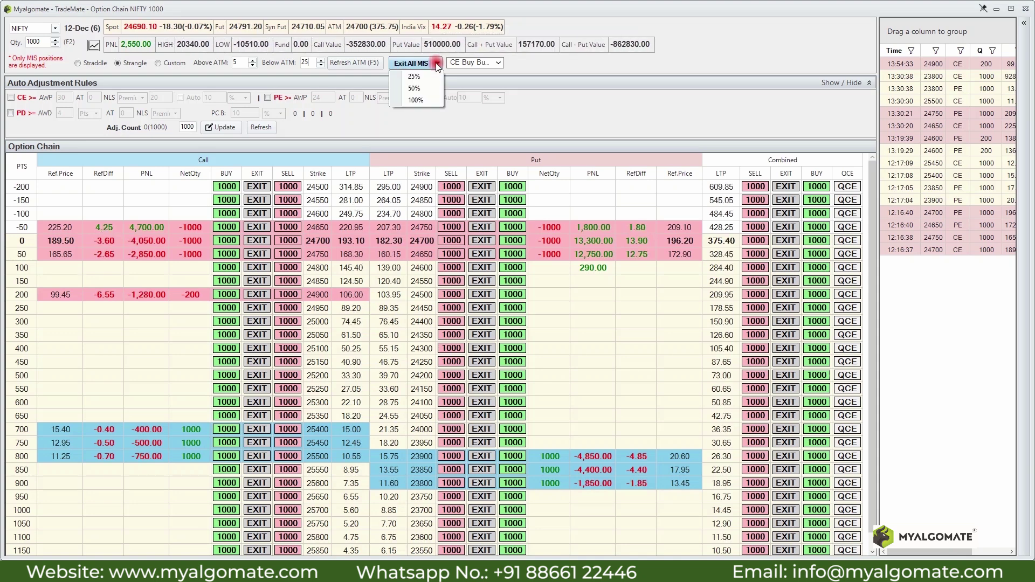
left_click(425, 101)
left_click(409, 65)
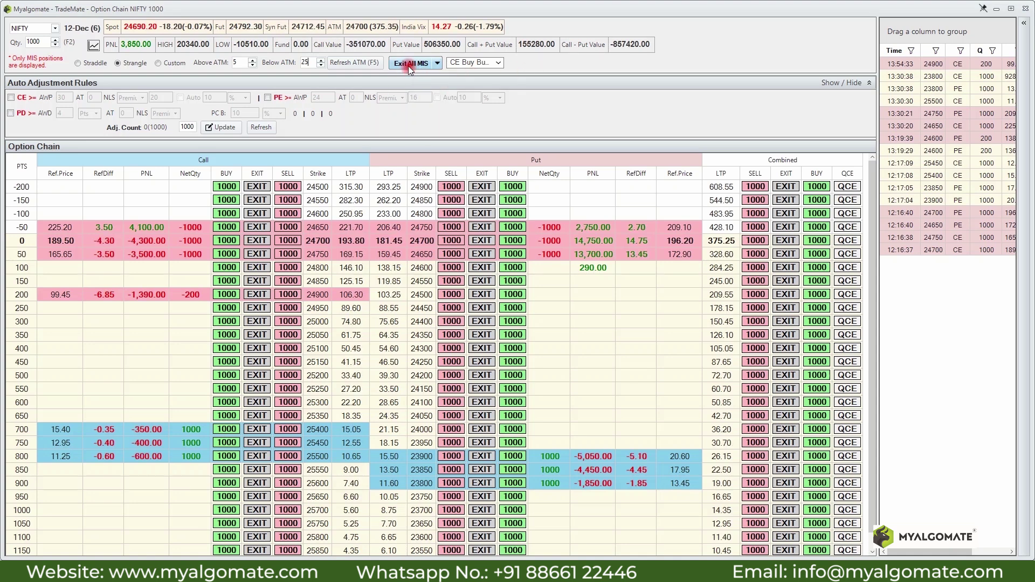